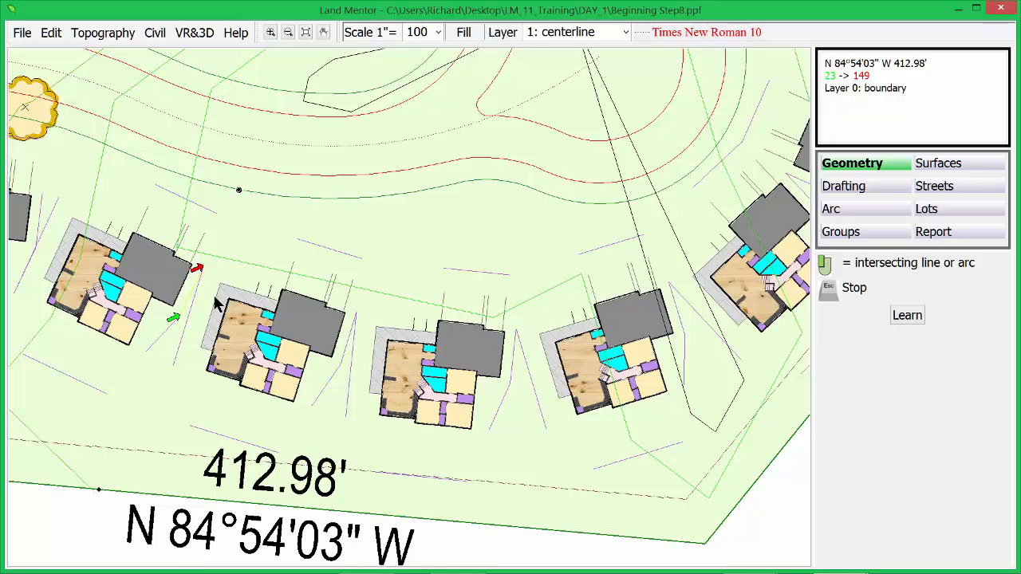
- Make layer 3: lot current and draw the westernmost lot line from the curve's intersection point to the matching point on the south boundary
left_click(565, 32)
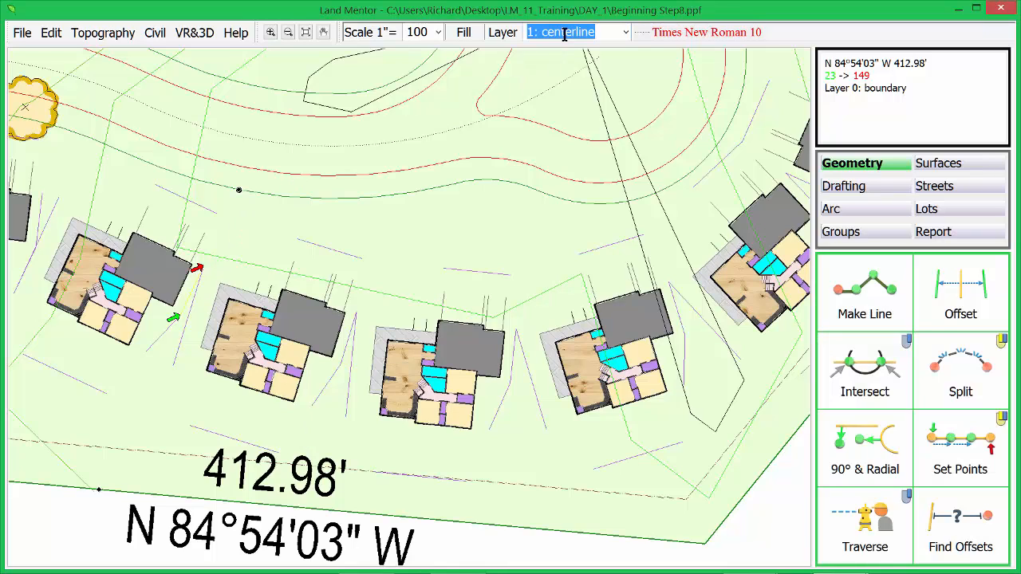
type("3")
key("Return")
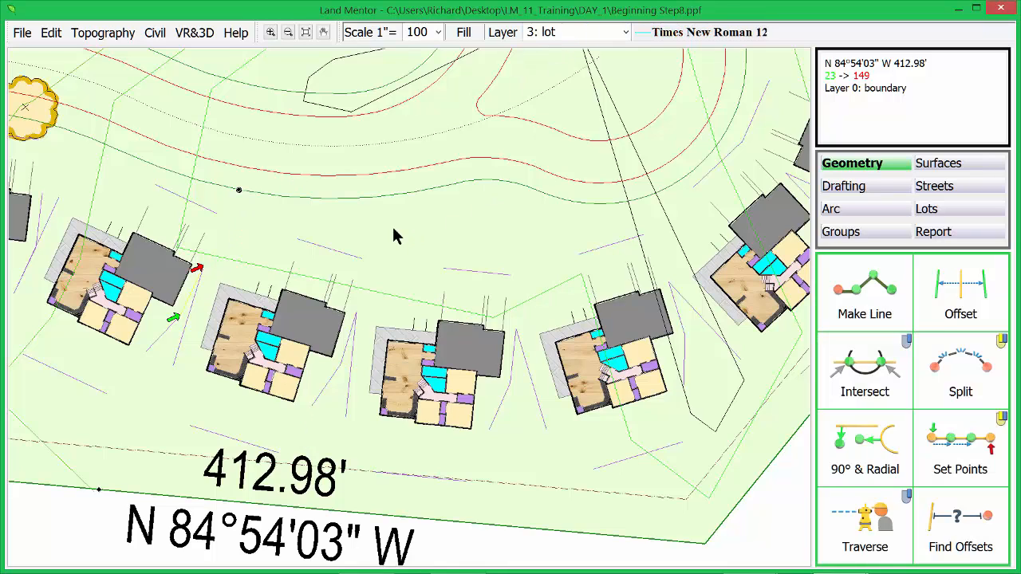
right_click(239, 192)
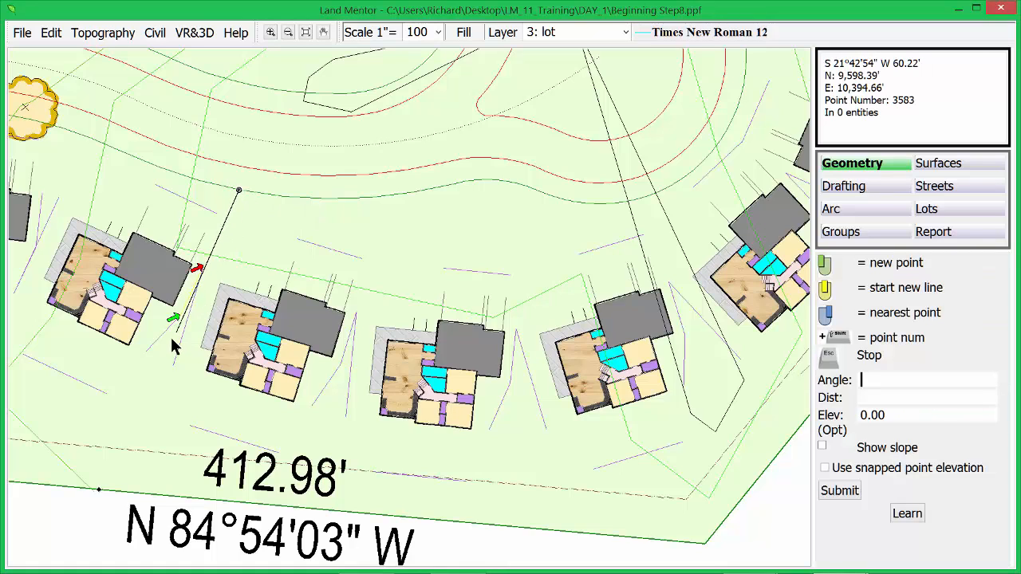
right_click(103, 488)
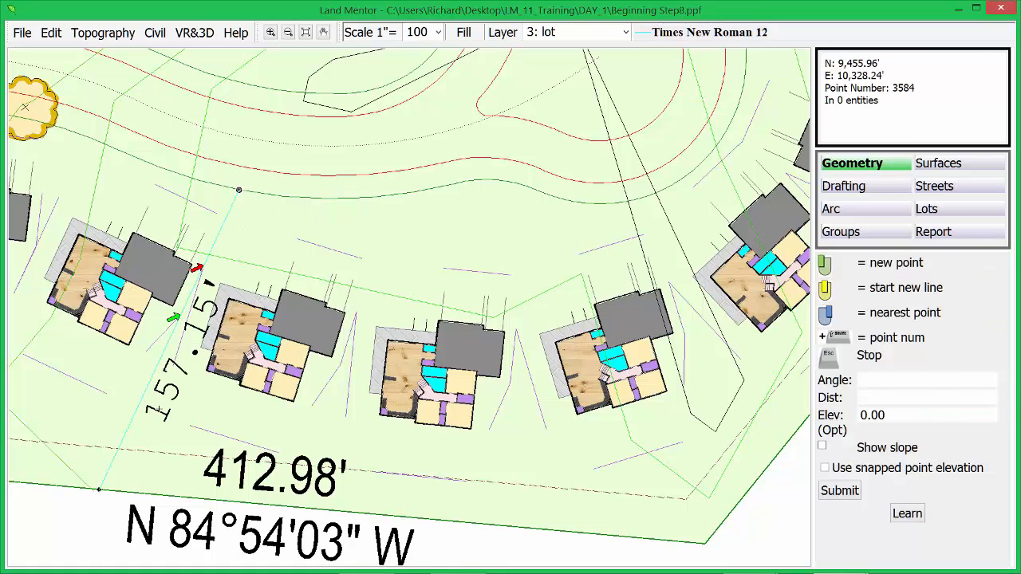
key("Escape")
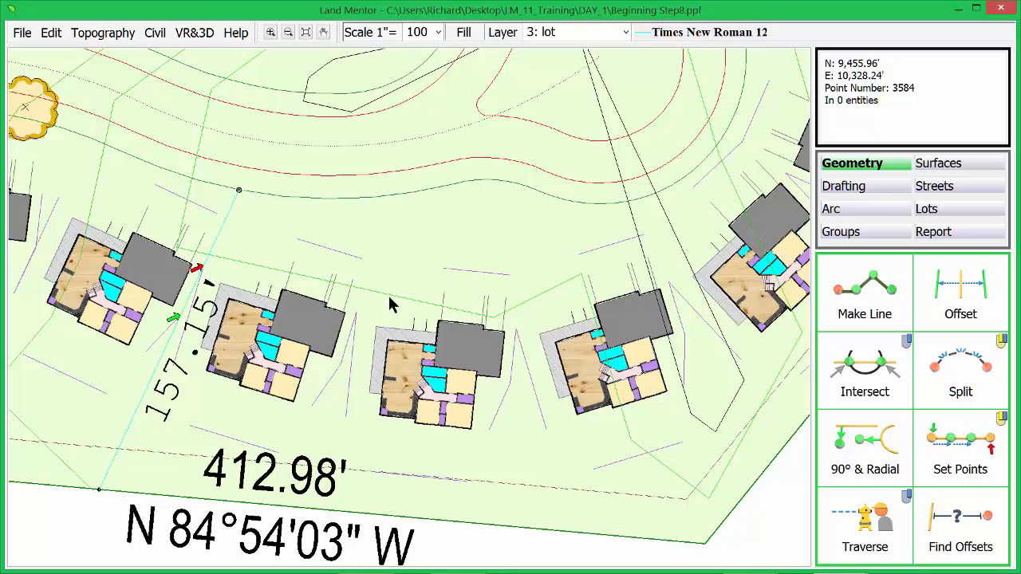
- Set the lot layer's line color to 2 (red) and its line width to 0.015 inches
left_click(691, 36)
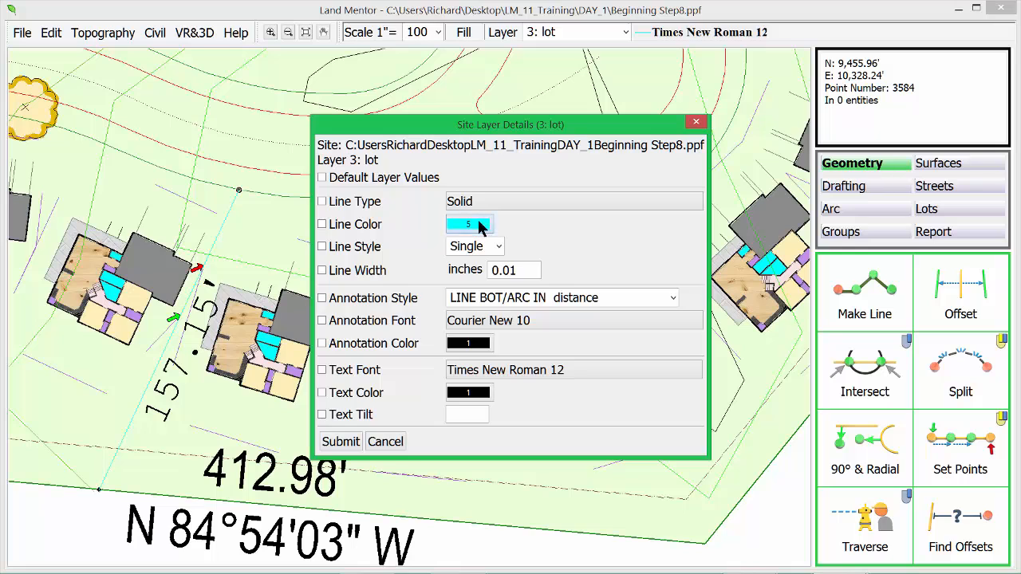
left_click(481, 226)
left_click(335, 216)
left_click(335, 232)
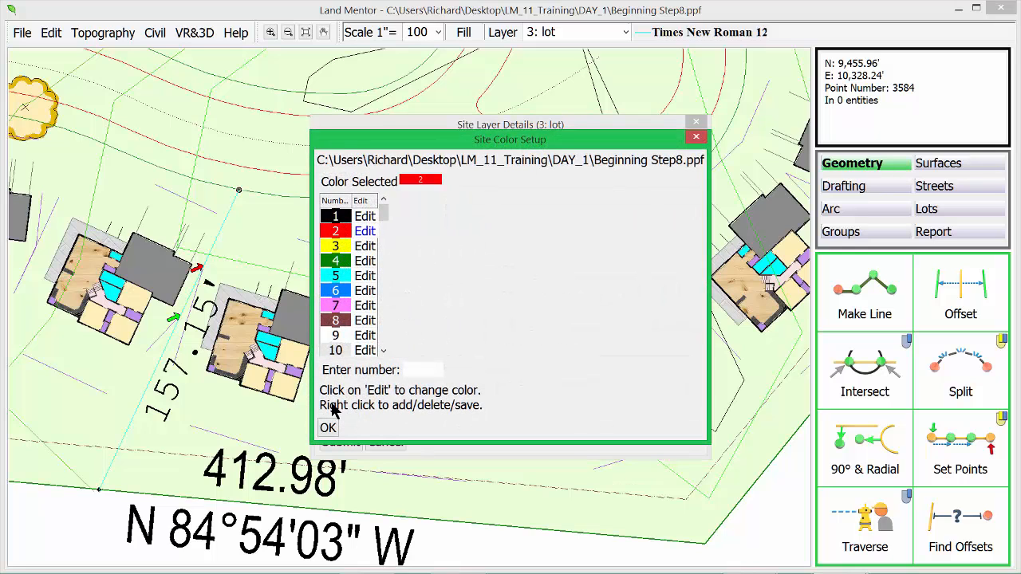
left_click(328, 427)
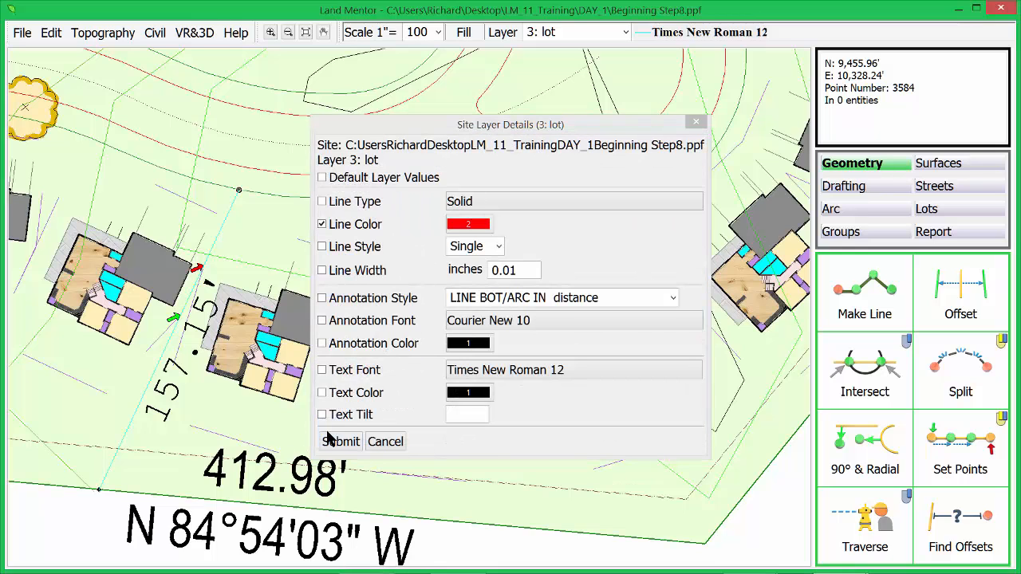
left_click(518, 272)
type("5")
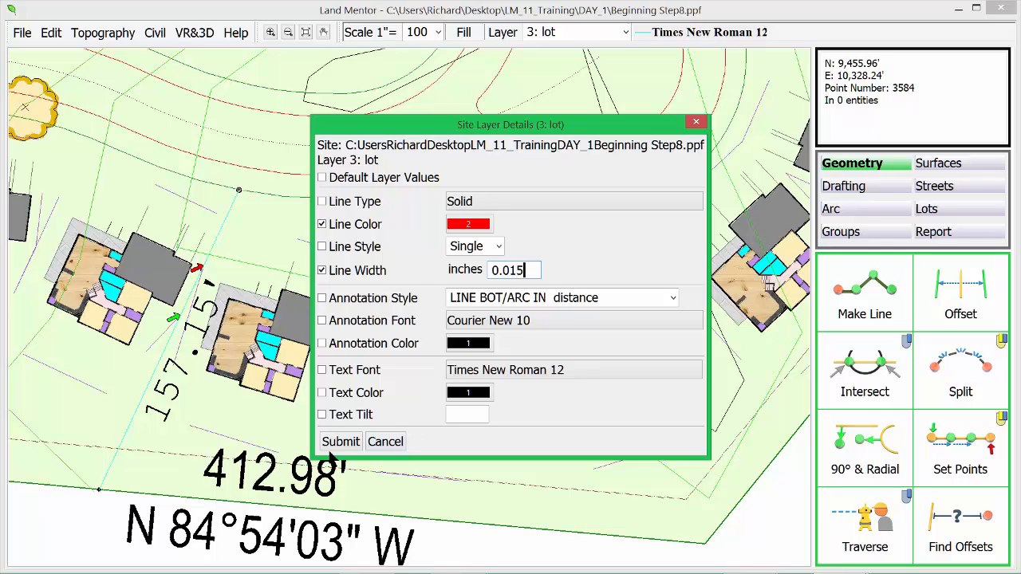
- Change the lot layer's annotation font to Arial Regular, size 5, and apply the layer settings
left_click(660, 321)
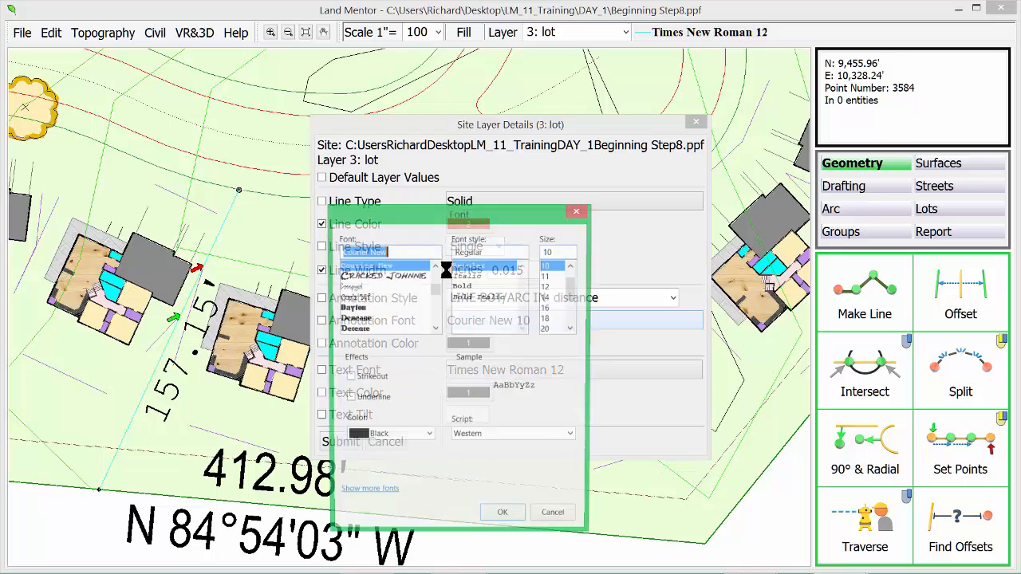
type("ari")
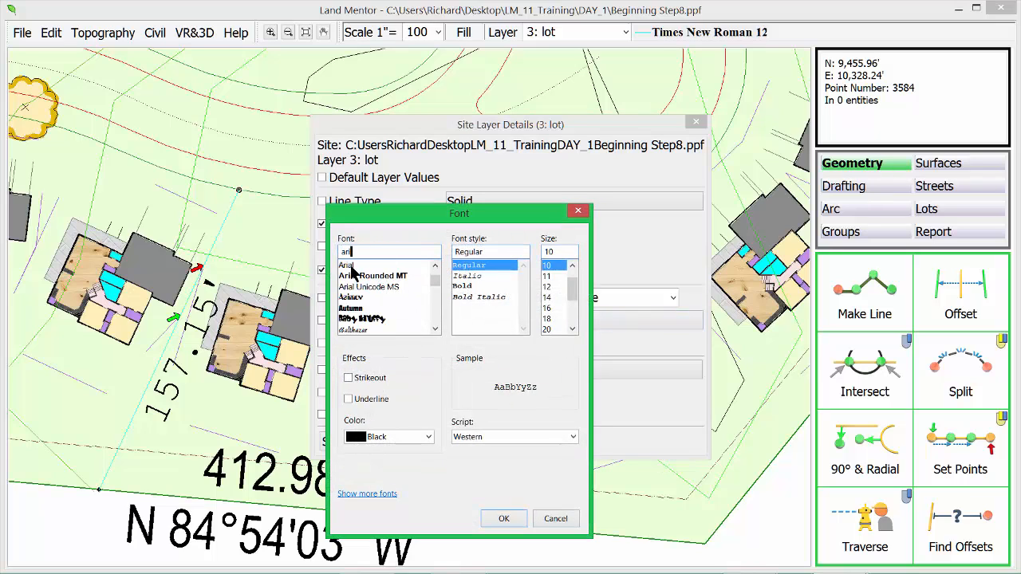
left_click(351, 266)
left_click(555, 251)
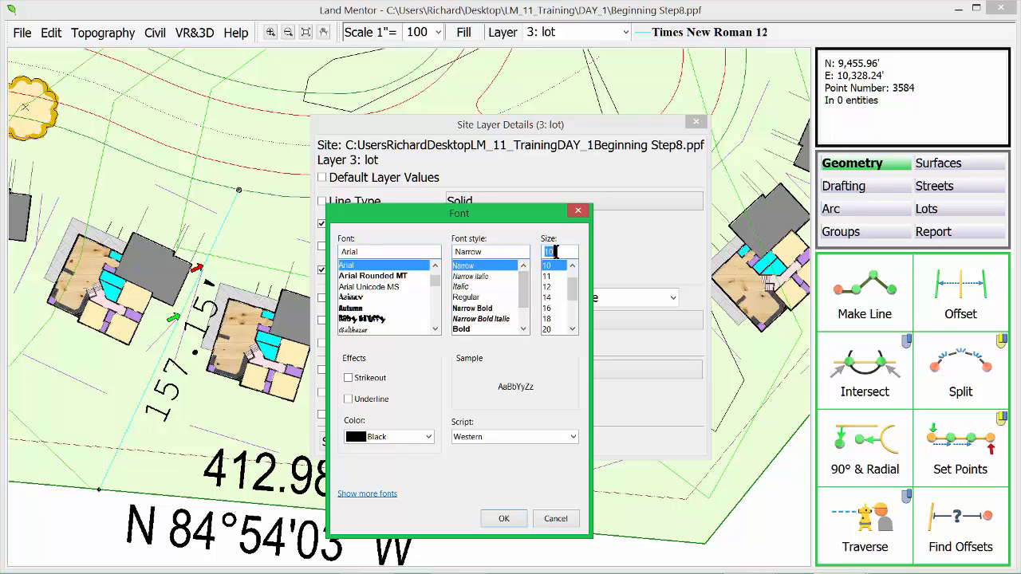
type("5")
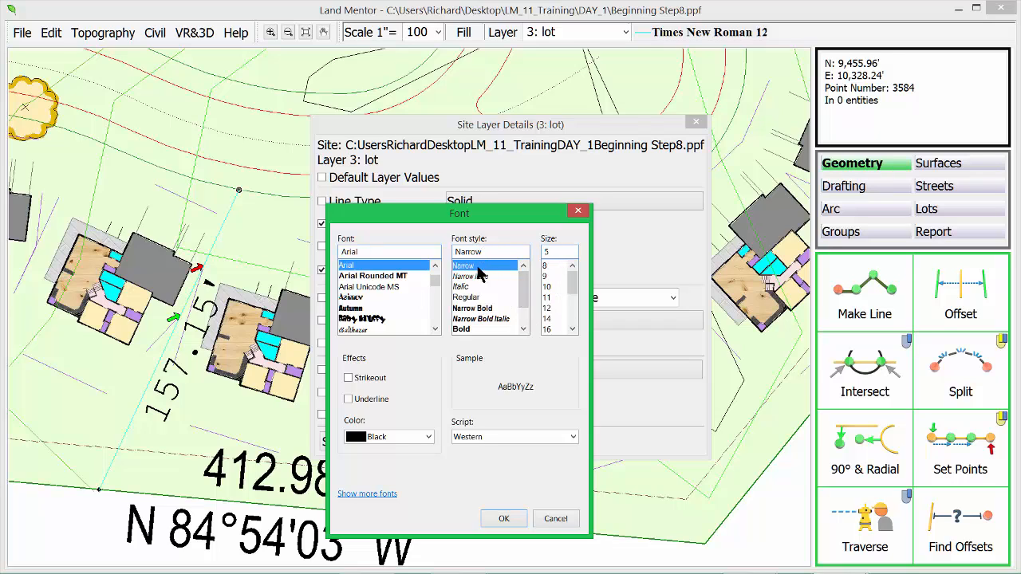
left_click(467, 297)
left_click(503, 519)
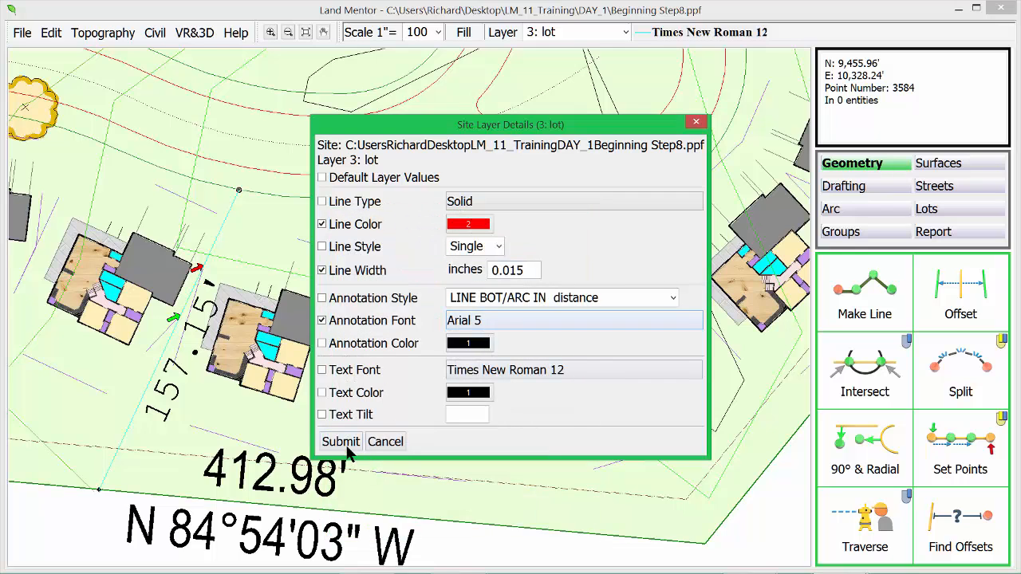
left_click(349, 448)
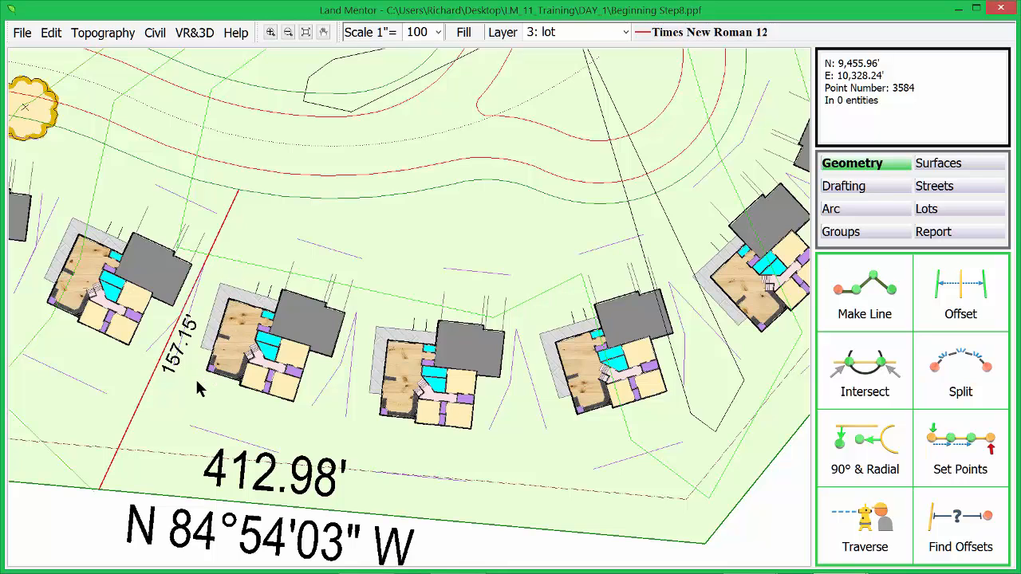
- Reduce the south boundary line's annotation font to Arial Narrow size 5
right_click(241, 499)
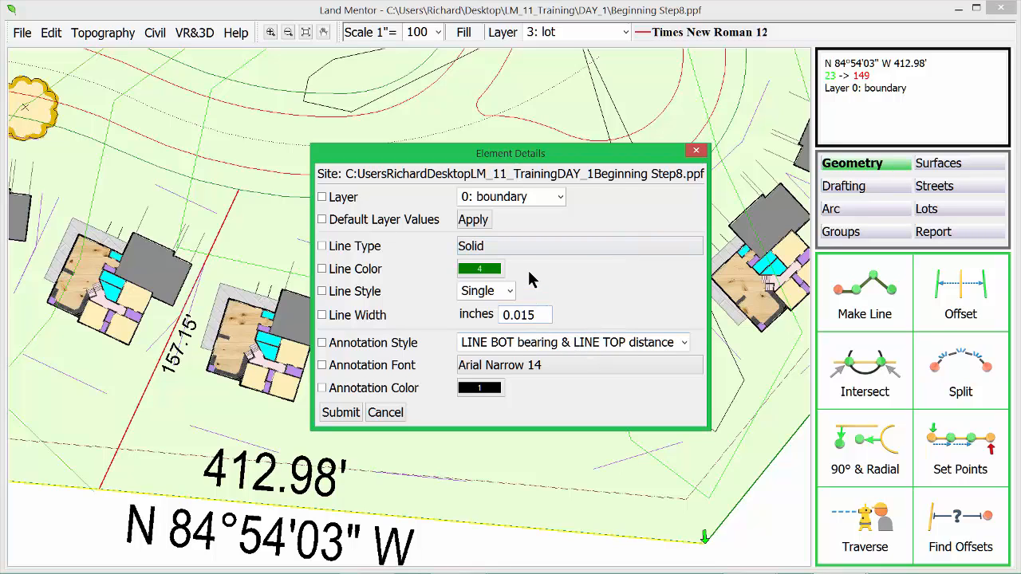
left_click(563, 361)
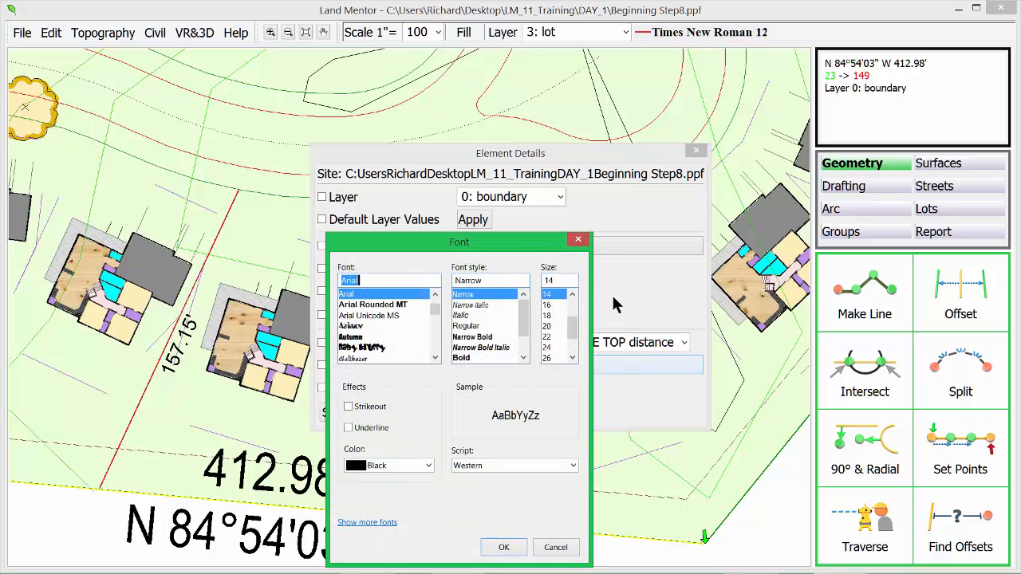
double_click(570, 281)
type("5")
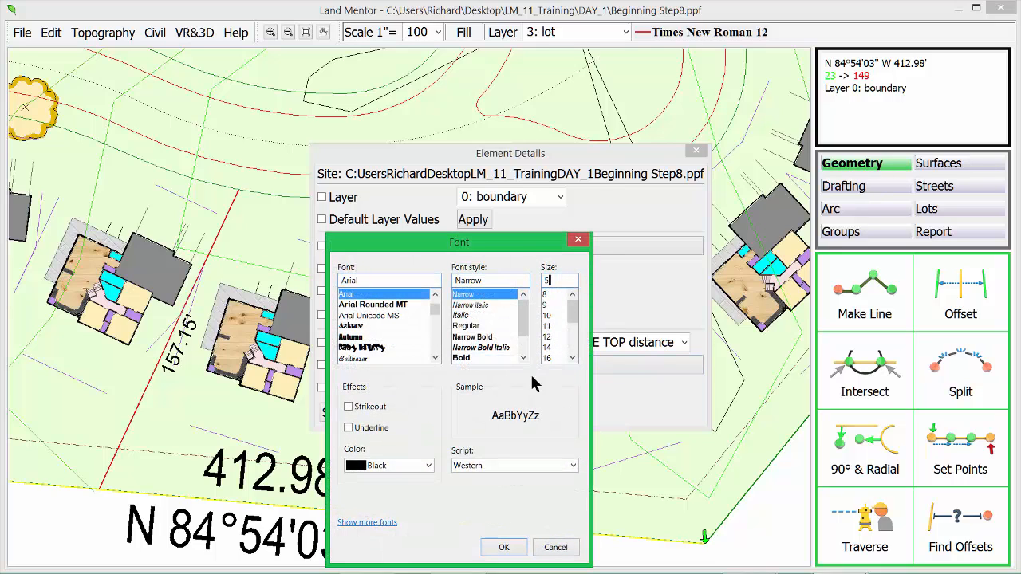
left_click(502, 549)
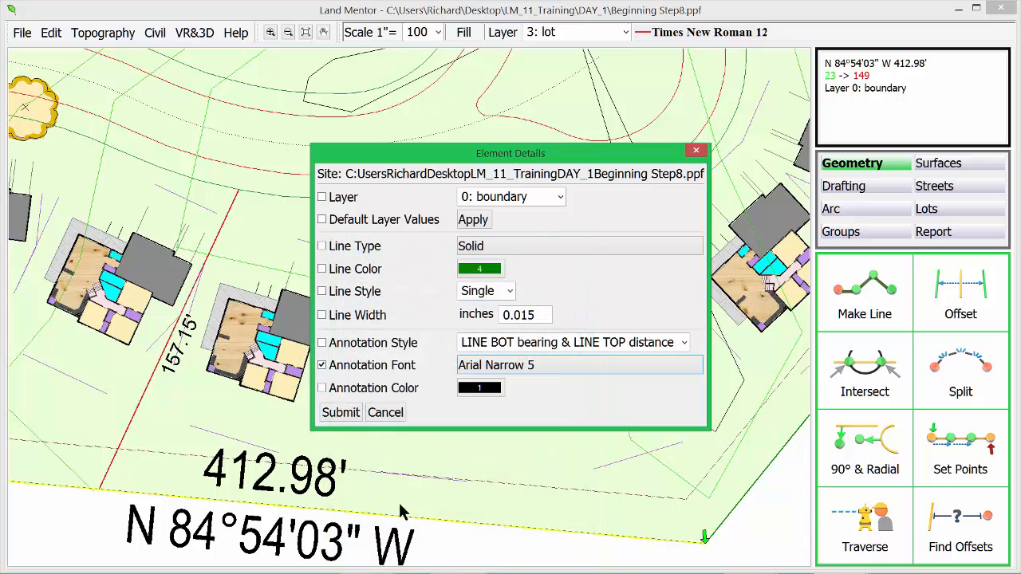
left_click(341, 413)
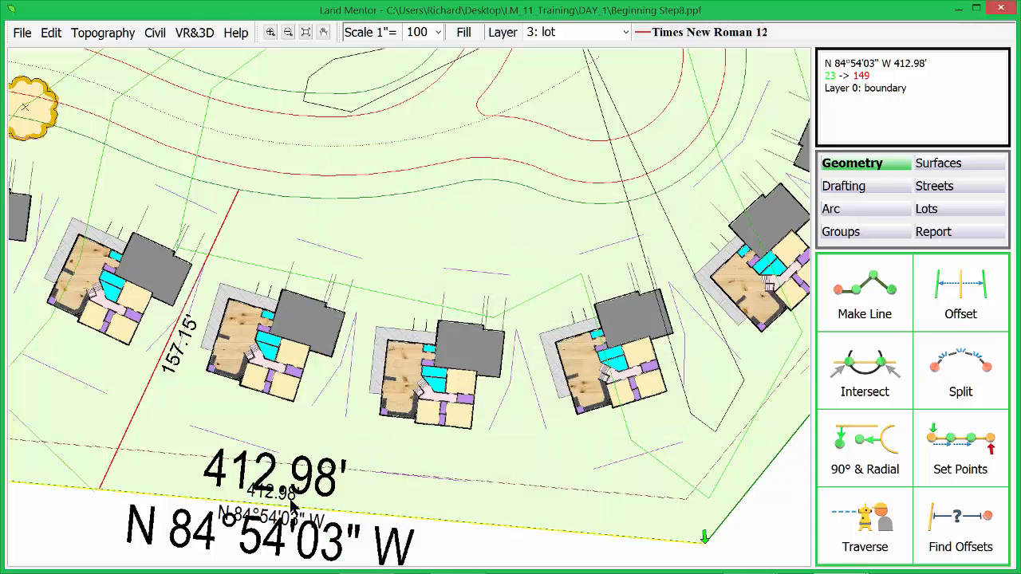
- Change the south boundary line's annotation style to display only the distance, without the bearing
left_click(437, 343)
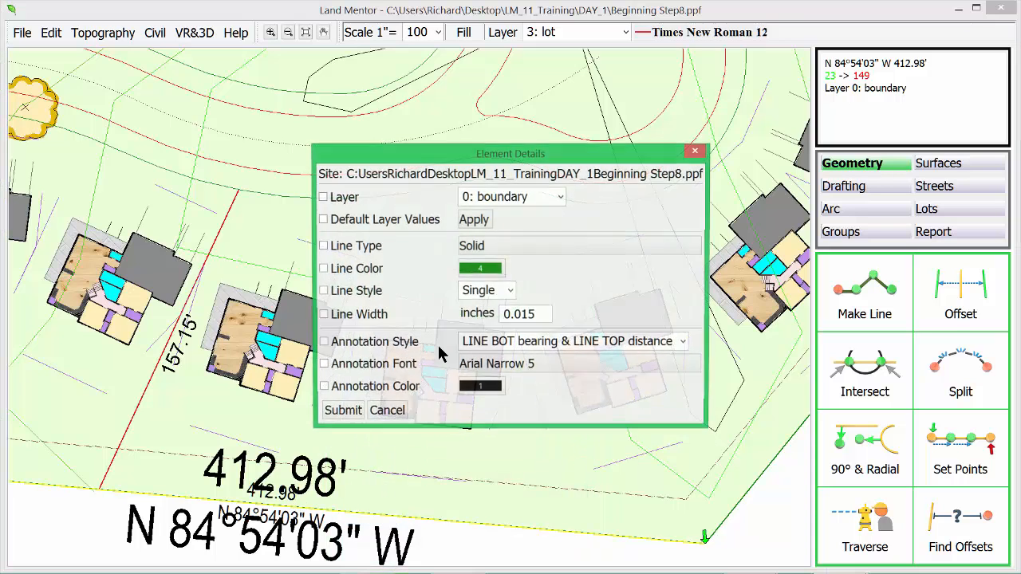
left_click(684, 342)
left_click(520, 132)
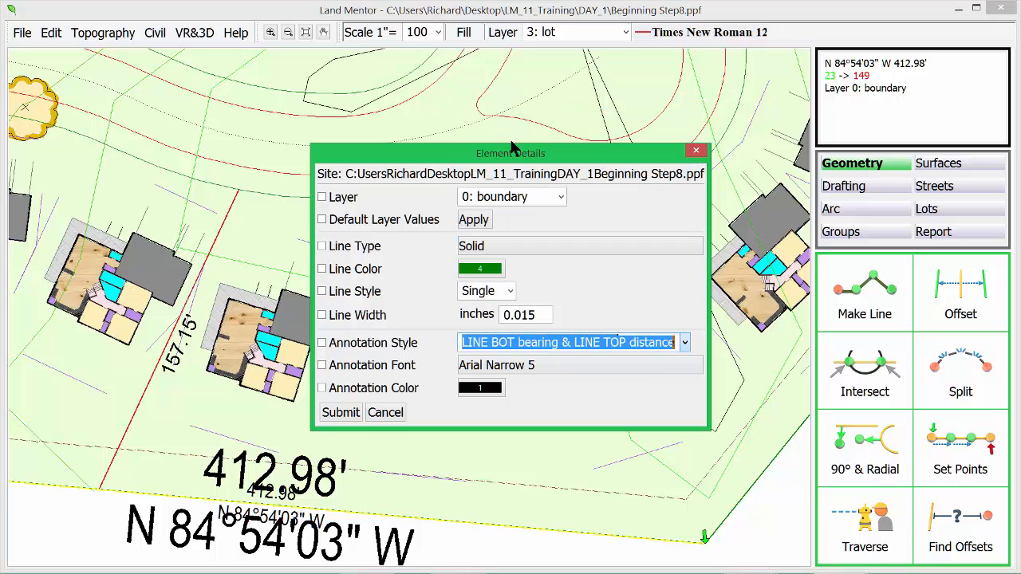
left_click(338, 413)
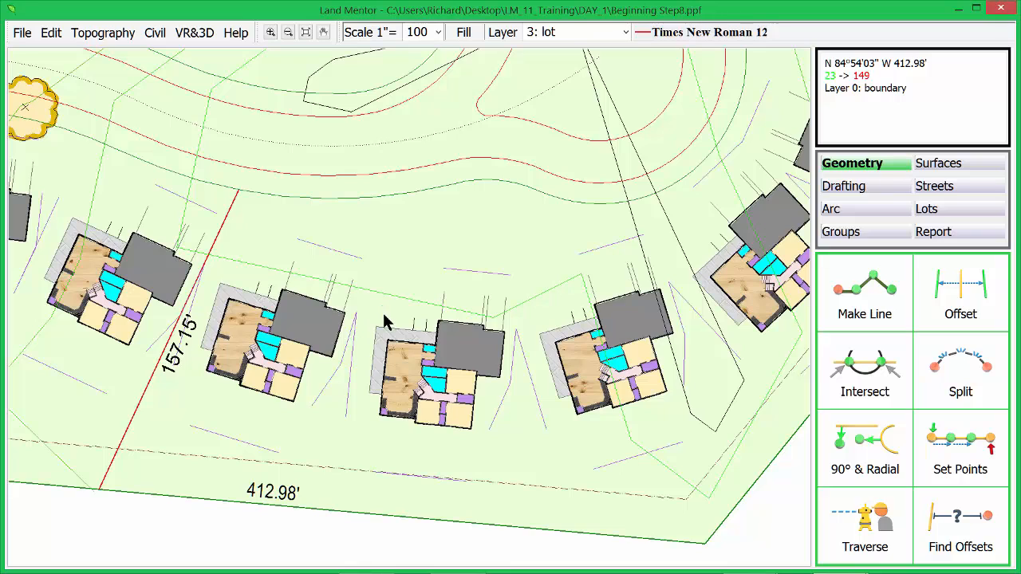
- Intersect the temporary side line just west of the middle house with the street-side curve and the south boundary
key("e")
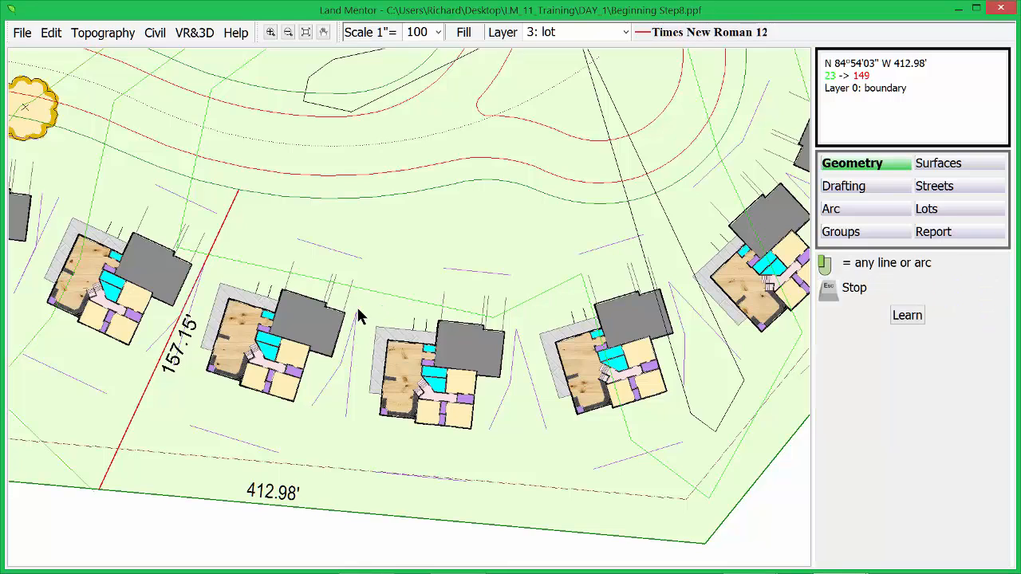
left_click(356, 314)
left_click(311, 517)
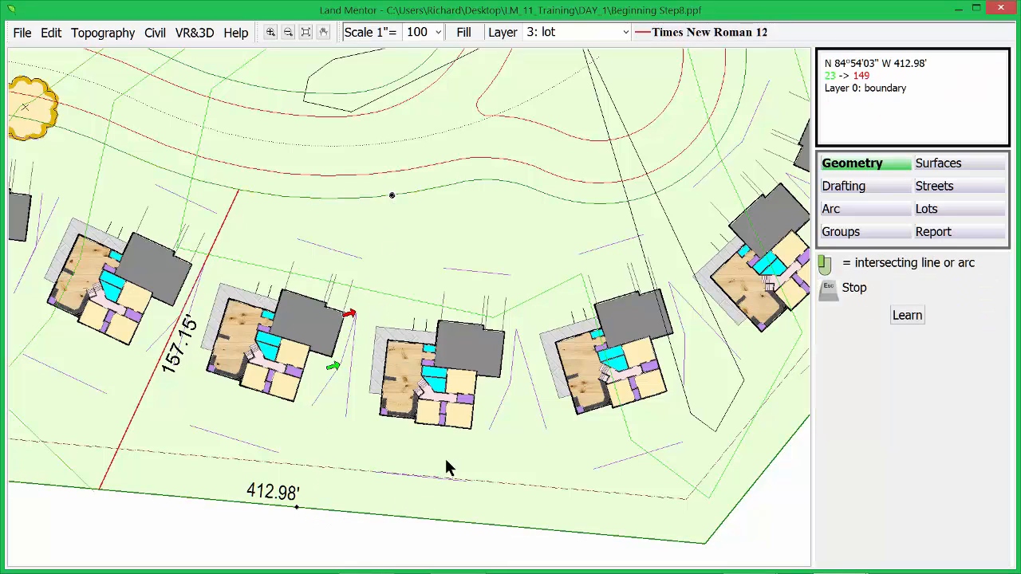
key("e")
left_click(512, 355)
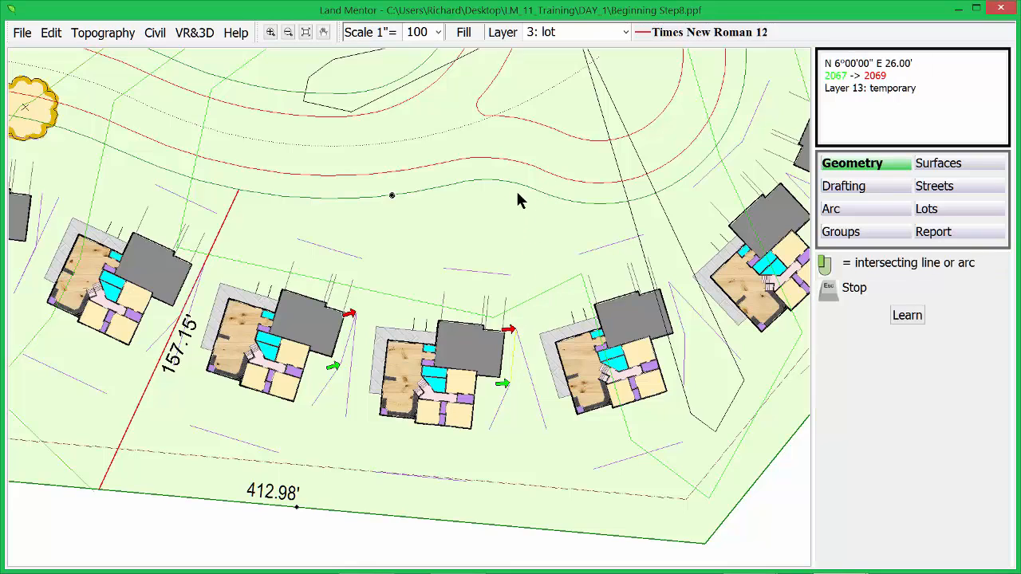
key("Escape")
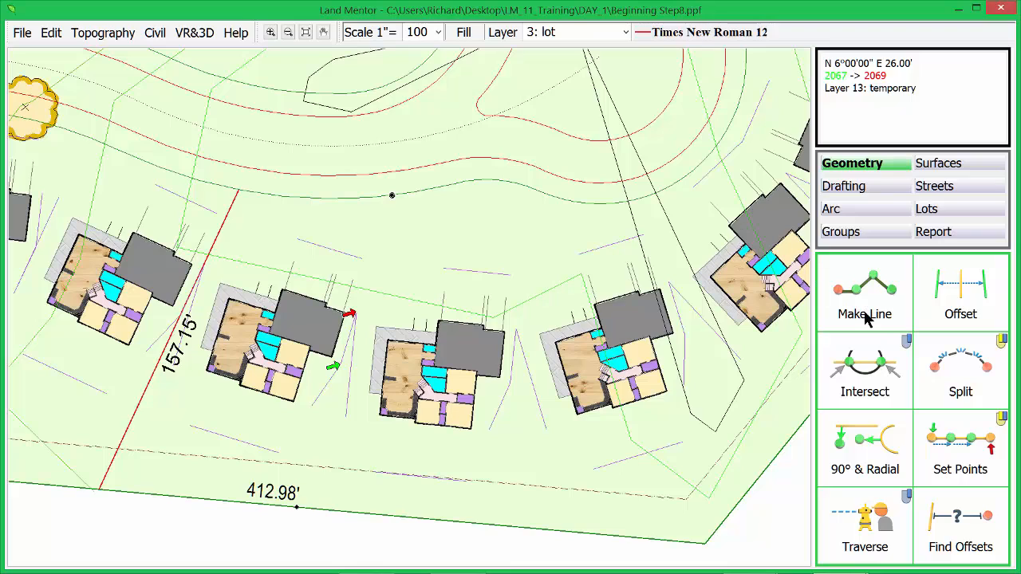
- Measure the offset from the temporary side line east of the middle house to an existing point
left_click(927, 501)
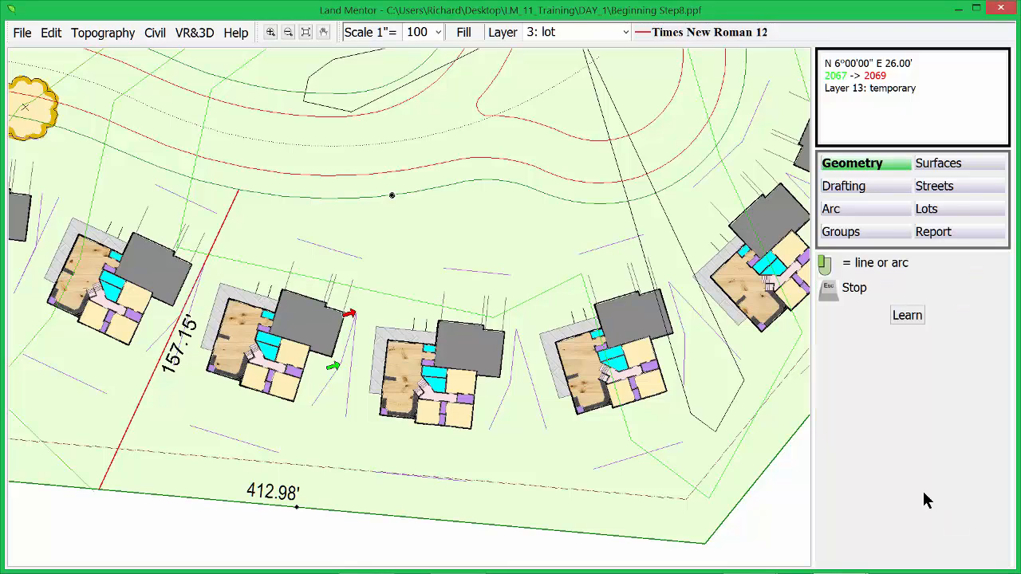
left_click(511, 348)
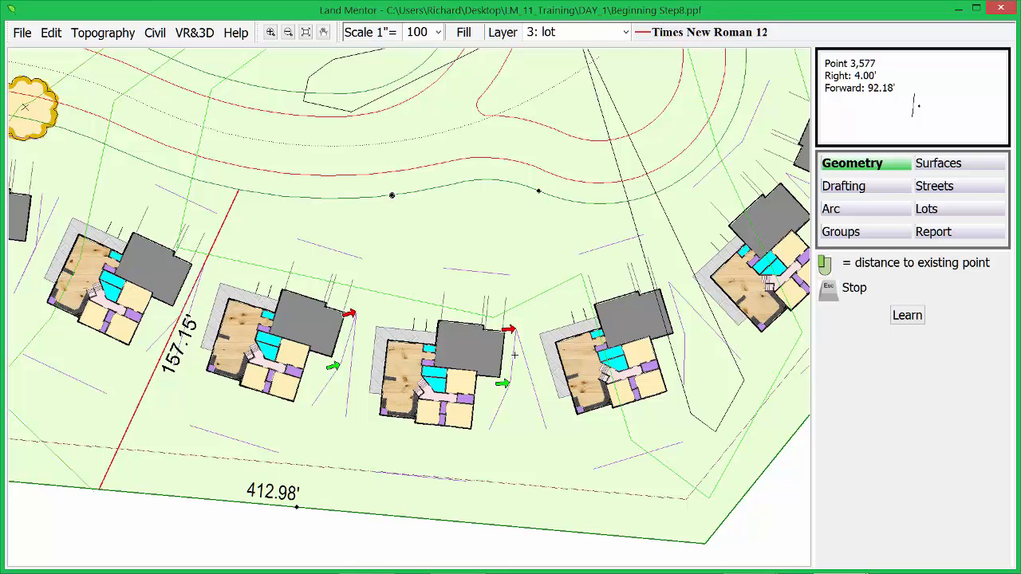
key("Escape")
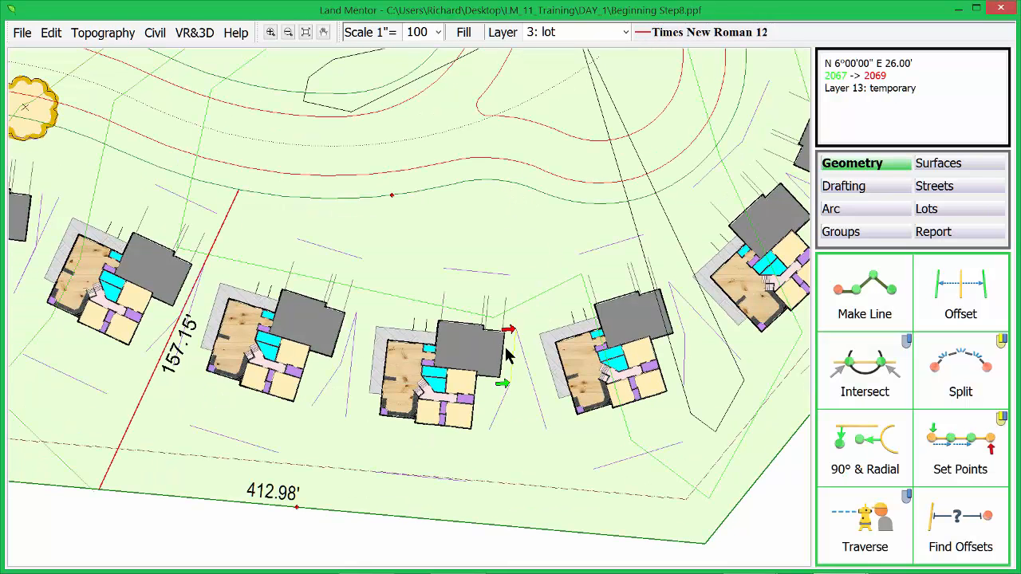
- Intersect the temporary side line east of the middle house with the street-side curve and the south boundary
key("i")
left_click(511, 355)
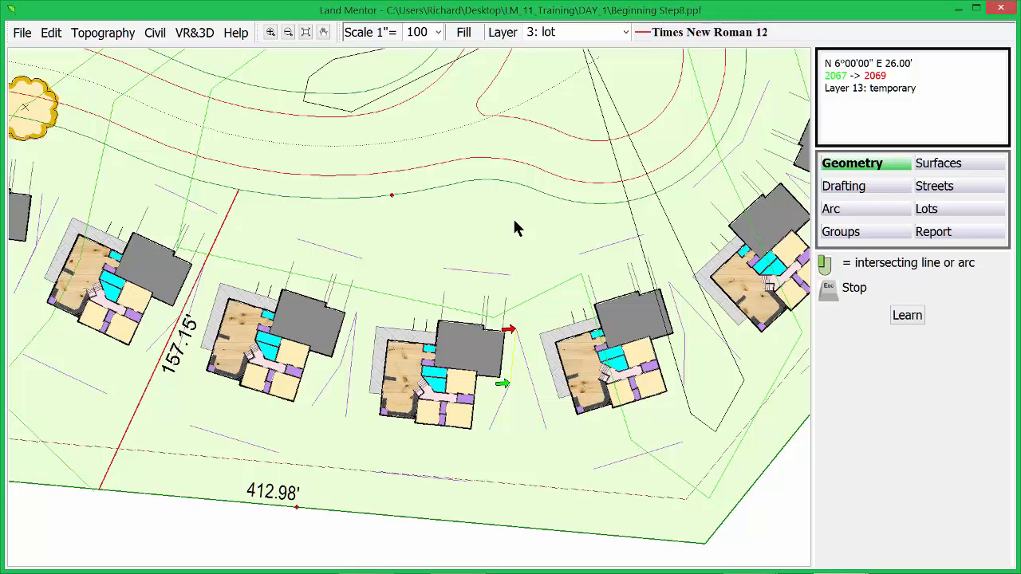
left_click(515, 193)
left_click(491, 512)
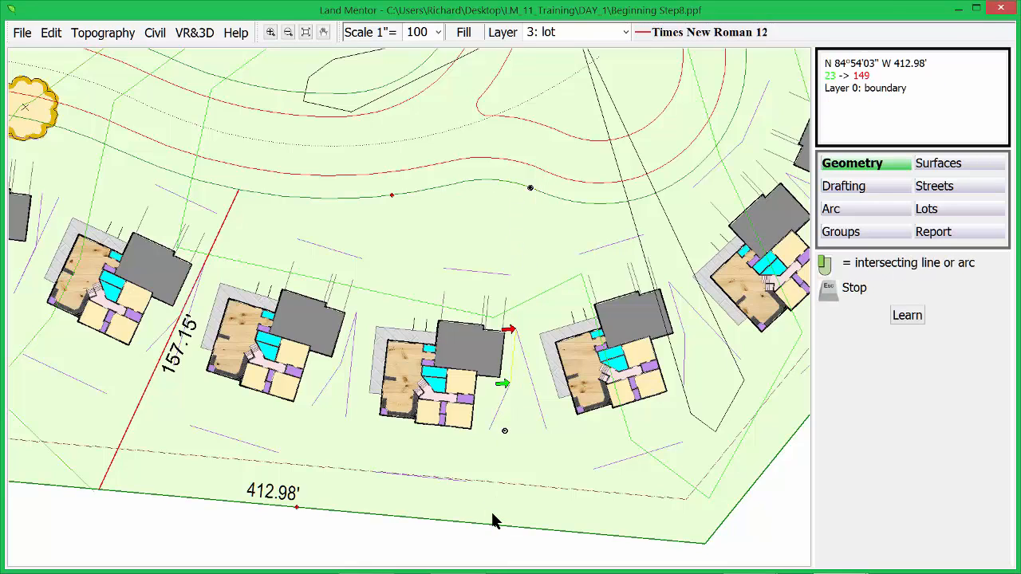
key("Escape")
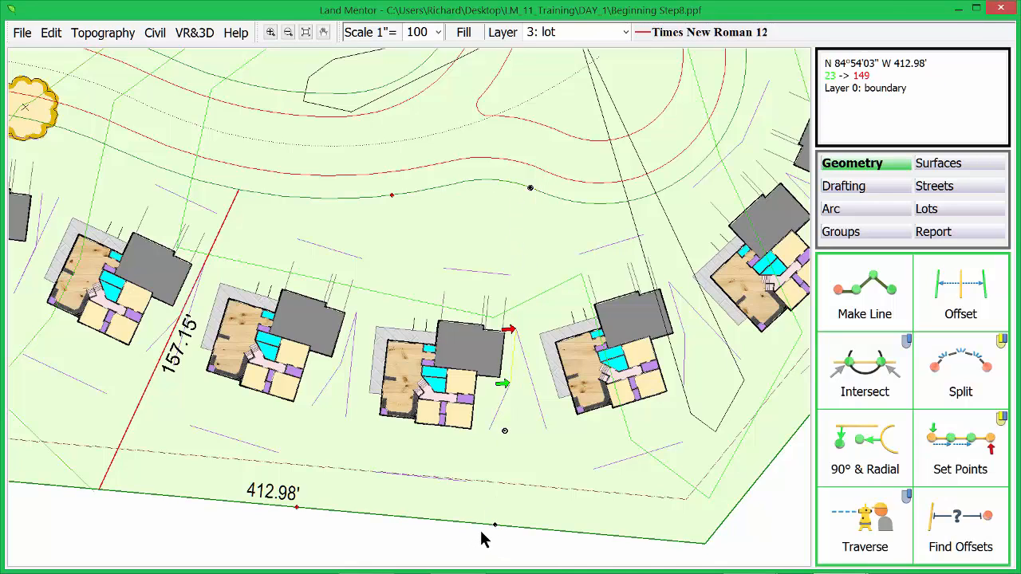
- Make two straight lot lines on either side of the middle house, connecting the street-side curve points with the south boundary points
key("l")
left_click(494, 524)
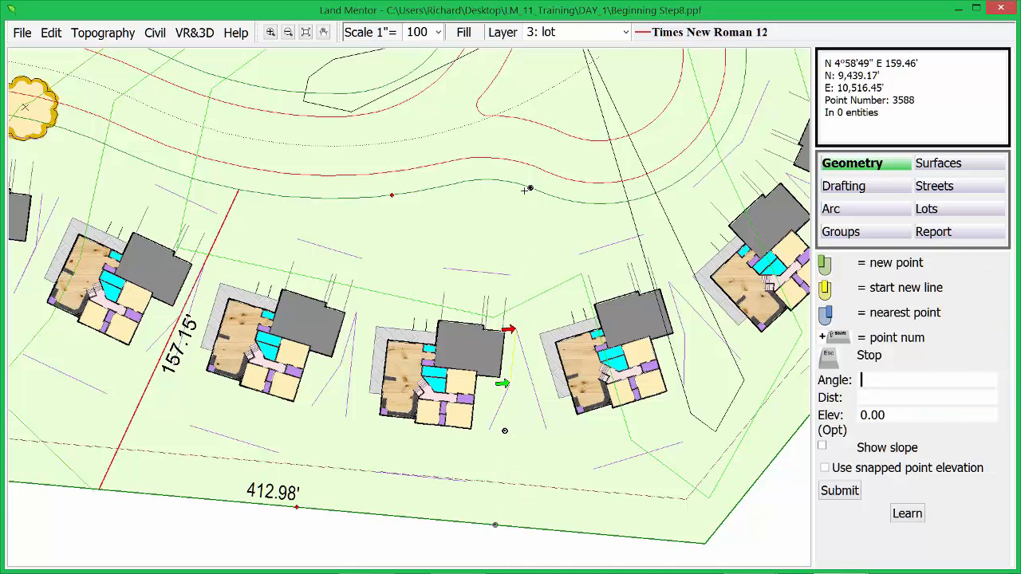
left_click(529, 189)
left_click(392, 196)
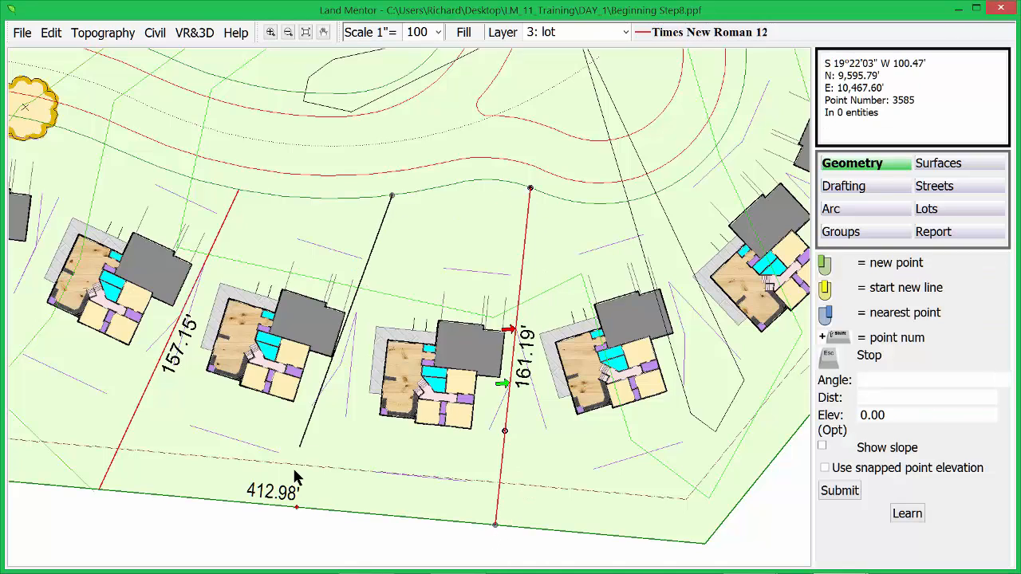
left_click(298, 508)
key("Escape")
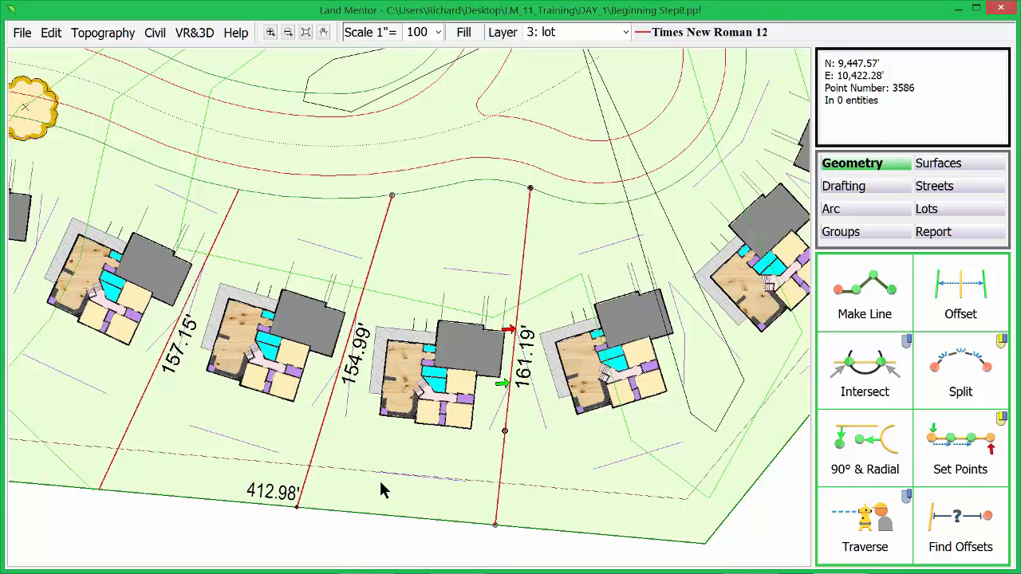
- Intersect the temporary side line east of the house right of the middle one with the street-side arc and the southeast boundary
key("i")
left_click(673, 297)
left_click(652, 205)
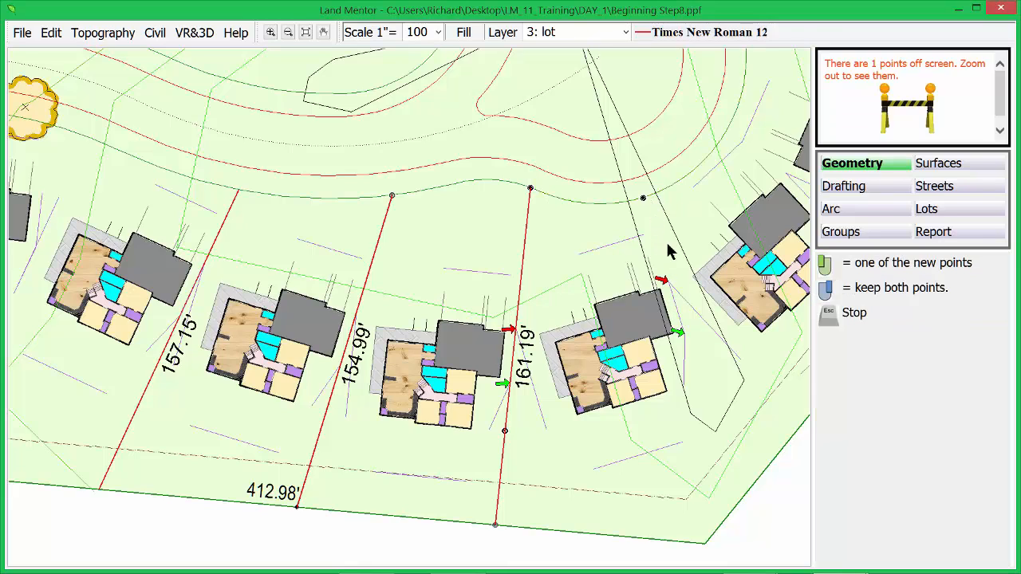
left_click(667, 244)
left_click(732, 509)
key("Escape")
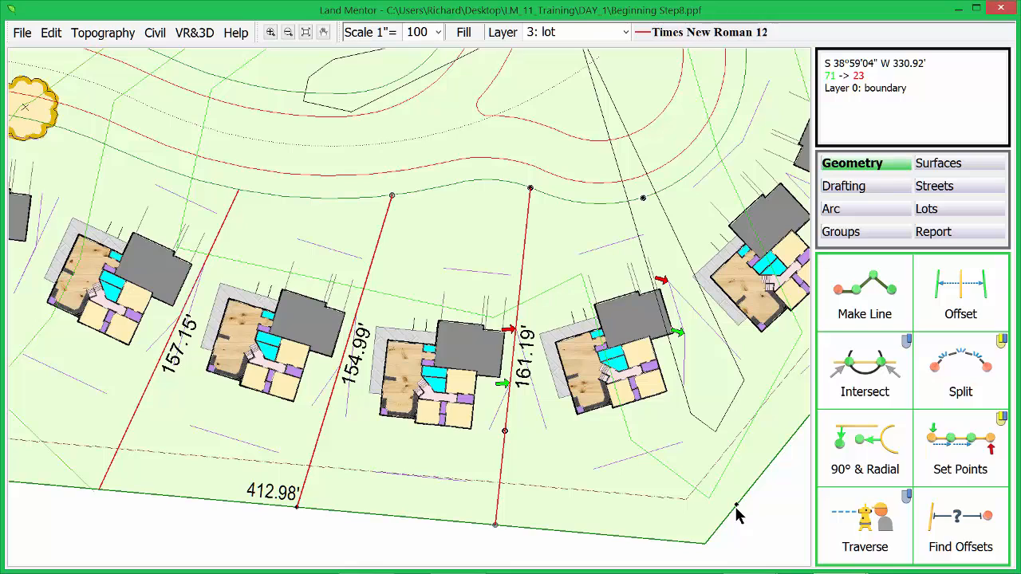
- Make a lot line between the new southeast boundary point and the new intersection point on the street-side arc
key("m")
right_click(732, 509)
right_click(652, 204)
key("Escape")
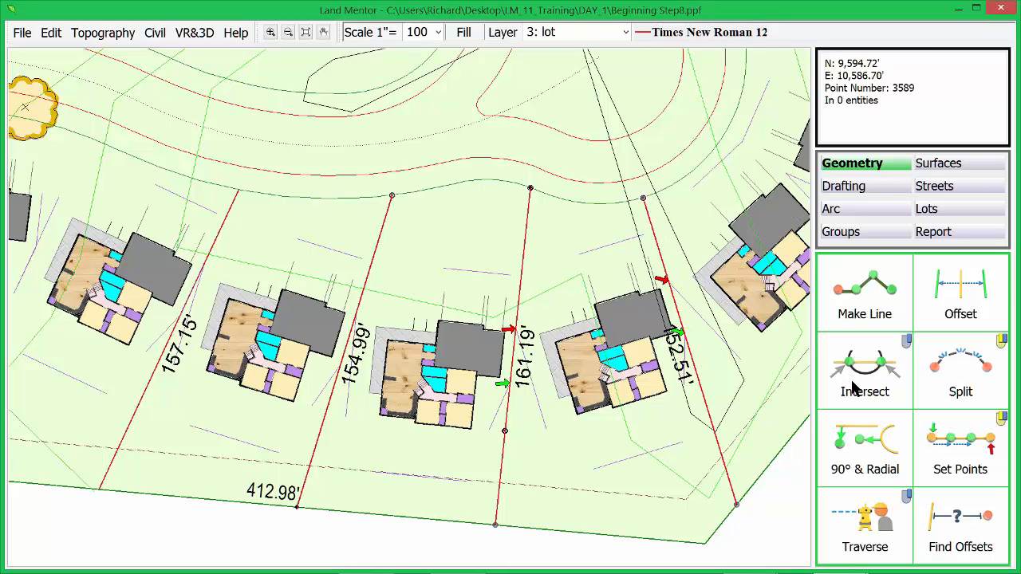
- Draw a radial lot line about 34 ft long from the street arc just north of the easternmost full house and extend it to the southeast boundary
left_click(855, 451)
left_click(725, 137)
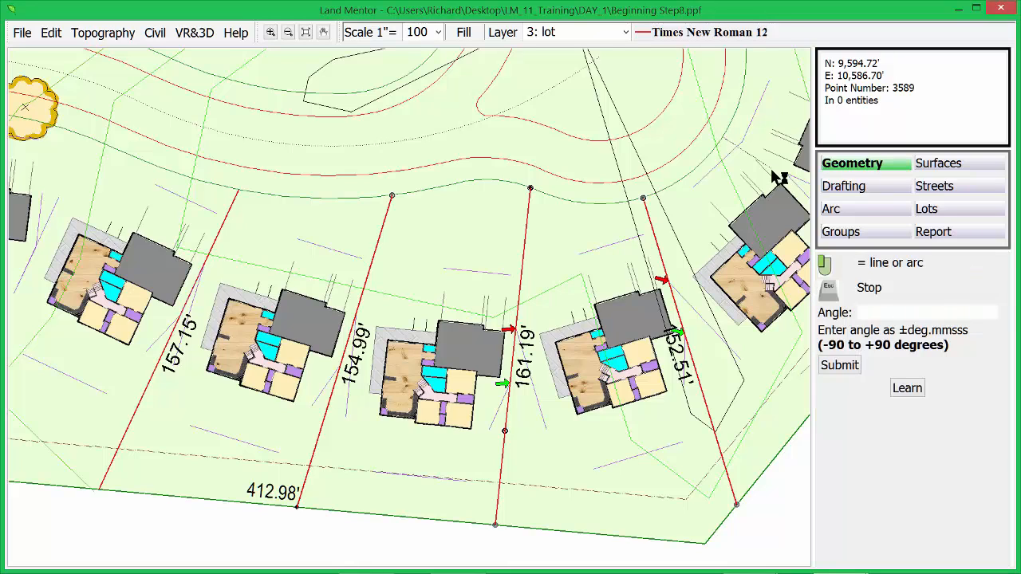
left_click(786, 172)
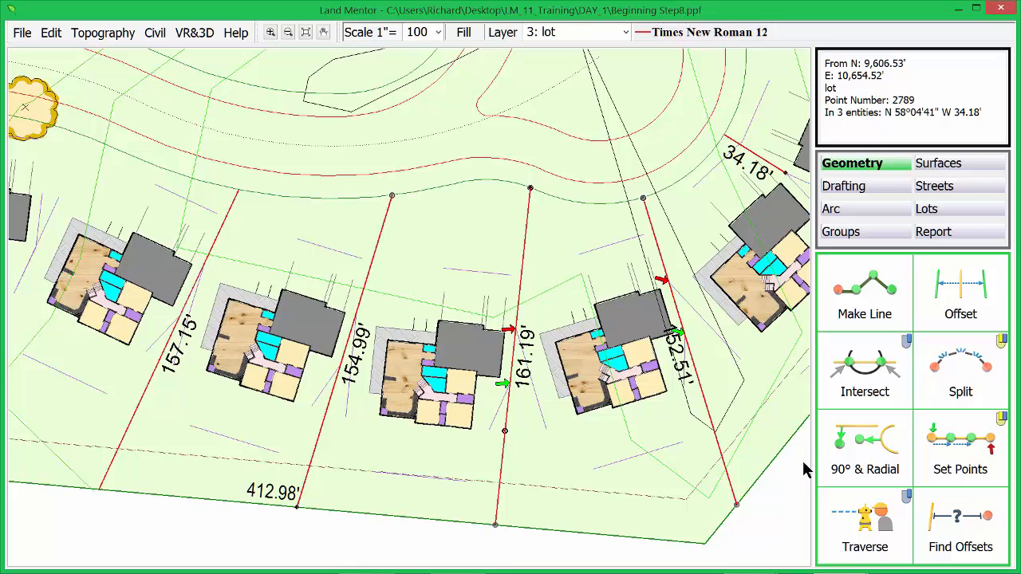
left_click(881, 194)
left_click(952, 359)
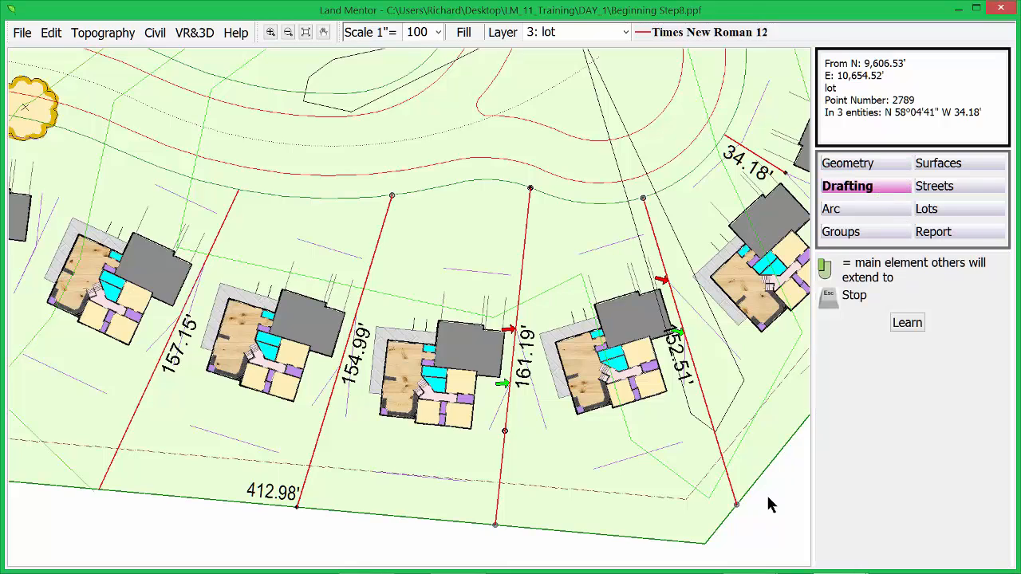
left_click(756, 483)
left_click(761, 165)
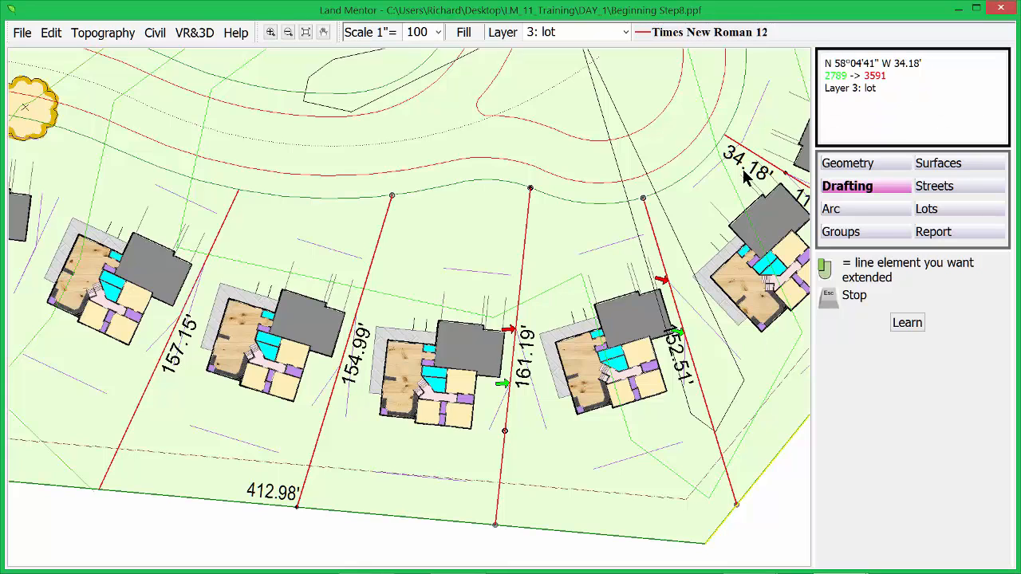
- Set the annotation style of the R=70, R=235 and R=250 right-of-way arcs together to LINE TOP/ARC OUT distance
left_click(691, 179)
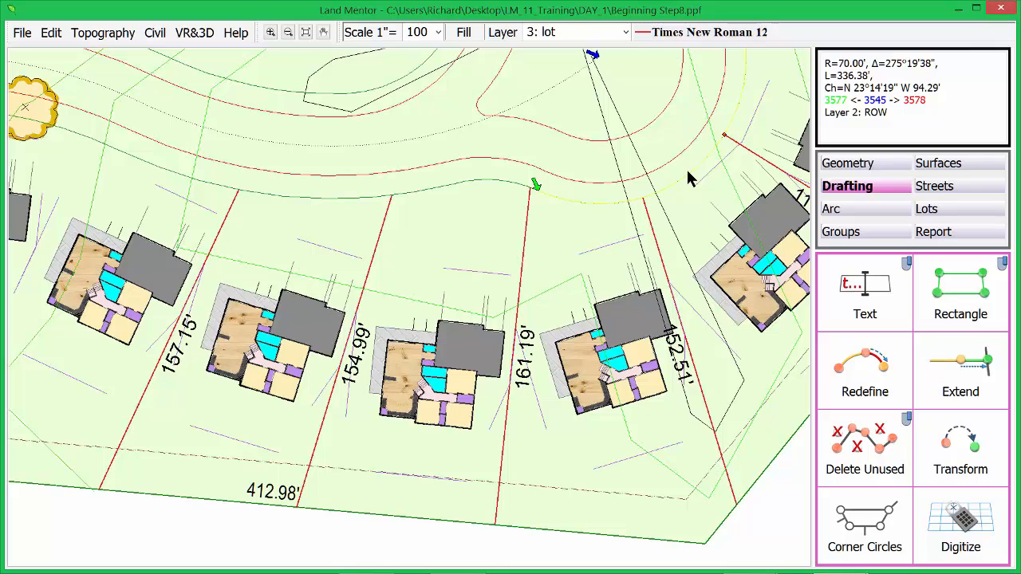
left_click(414, 199)
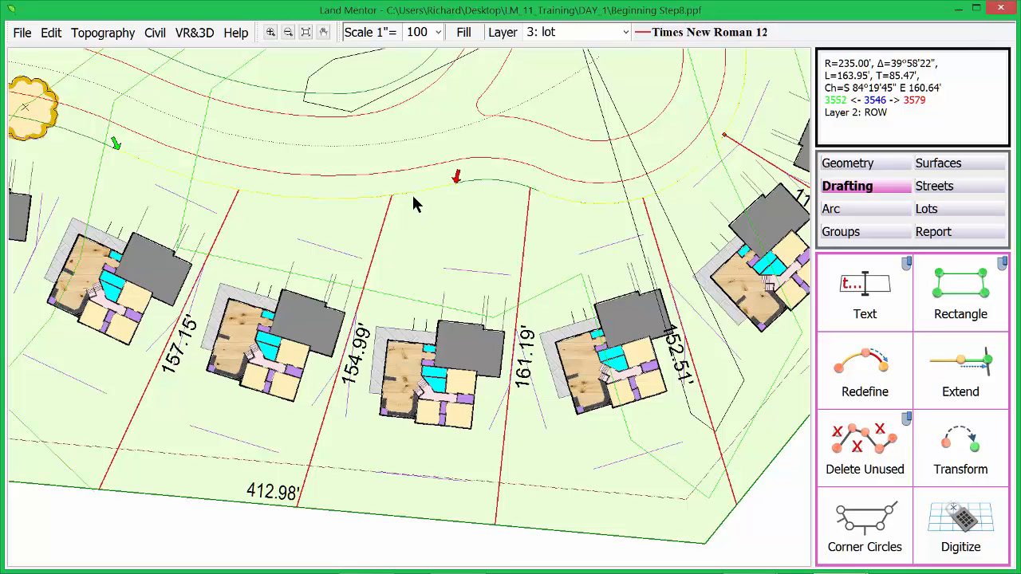
left_click(148, 64)
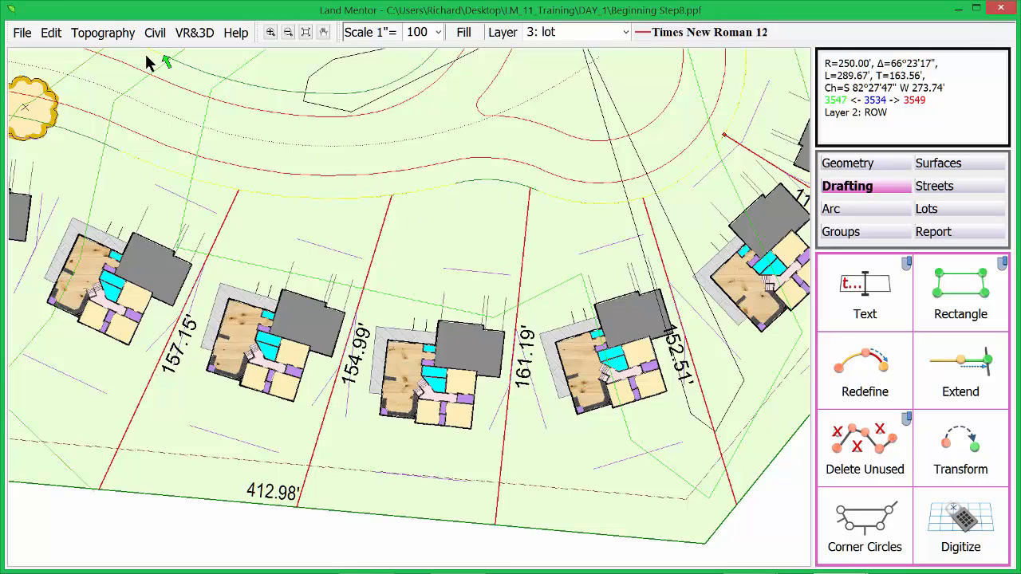
right_click(558, 255)
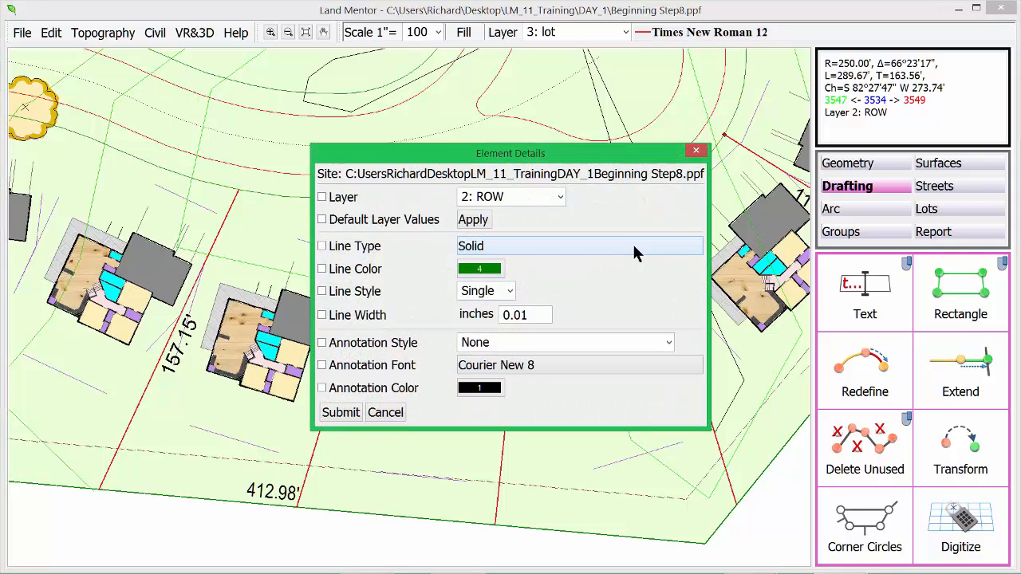
left_click(668, 343)
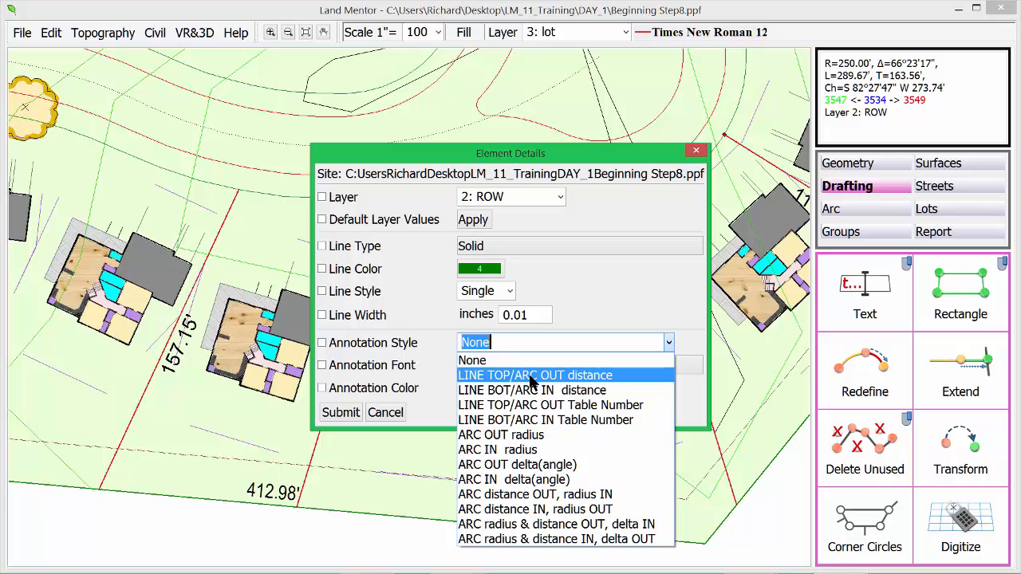
left_click(530, 377)
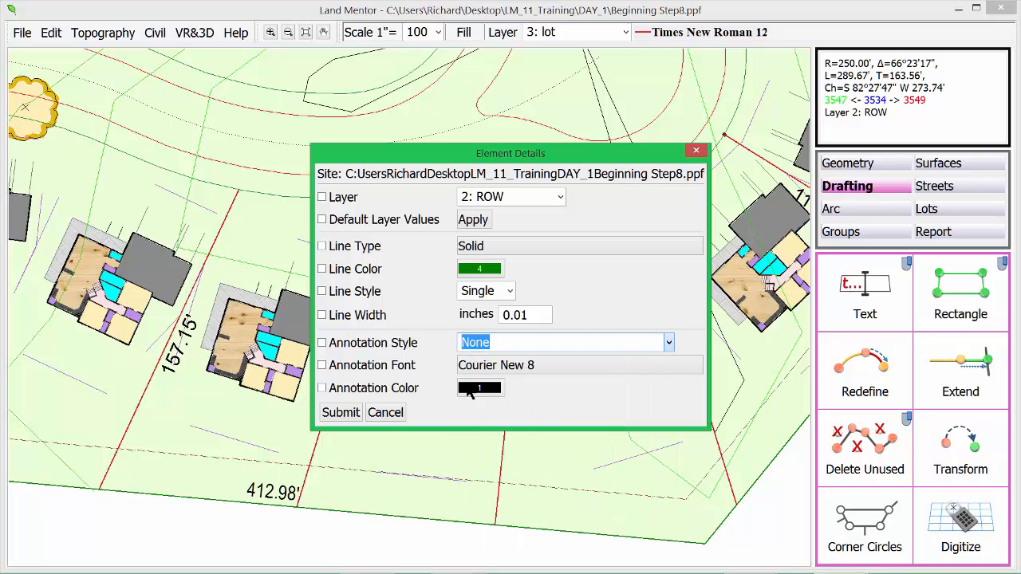
left_click(351, 412)
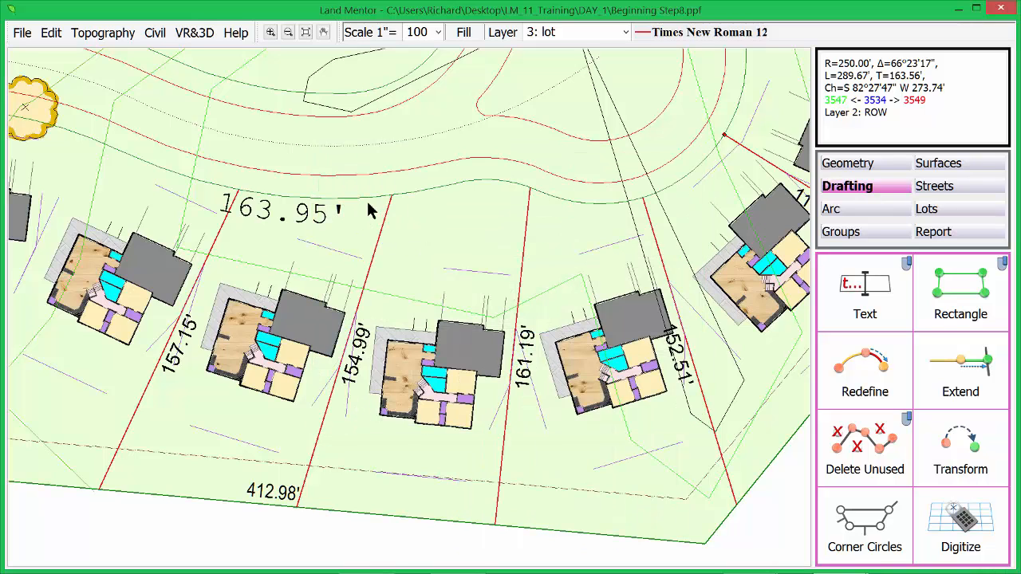
- Check the annotation style and font settings of layer 0: boundary
left_click(574, 30)
type("0")
key("Return")
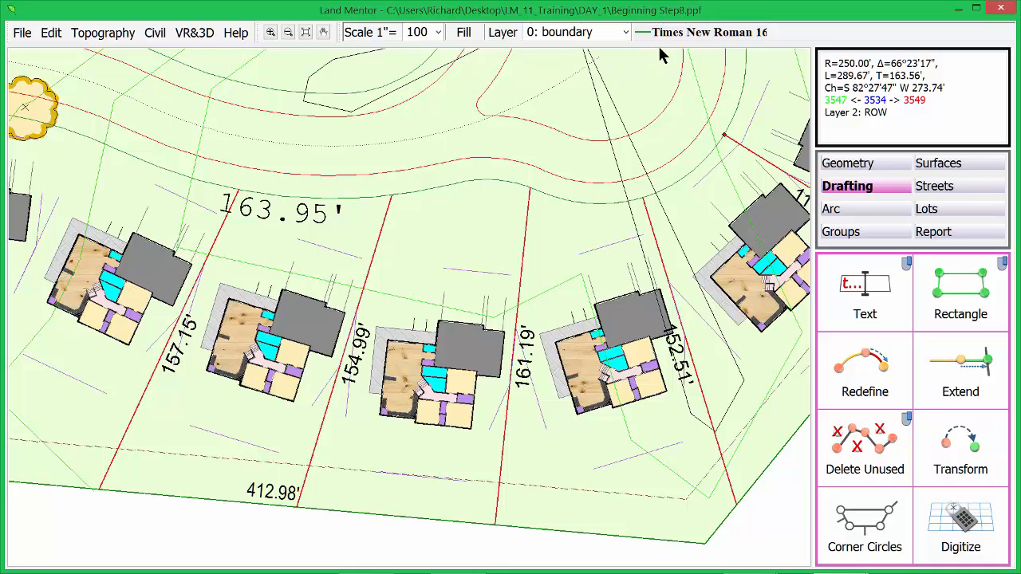
left_click(674, 32)
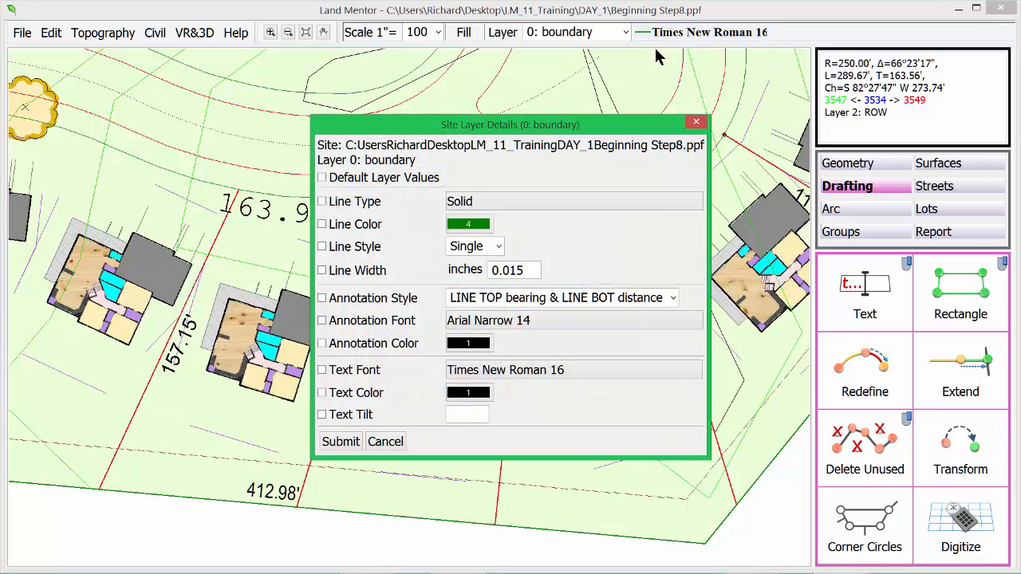
left_click(696, 122)
- Change the annotation font of layer 2: ROW to Arial, Regular, size 5
left_click(580, 36)
type("2")
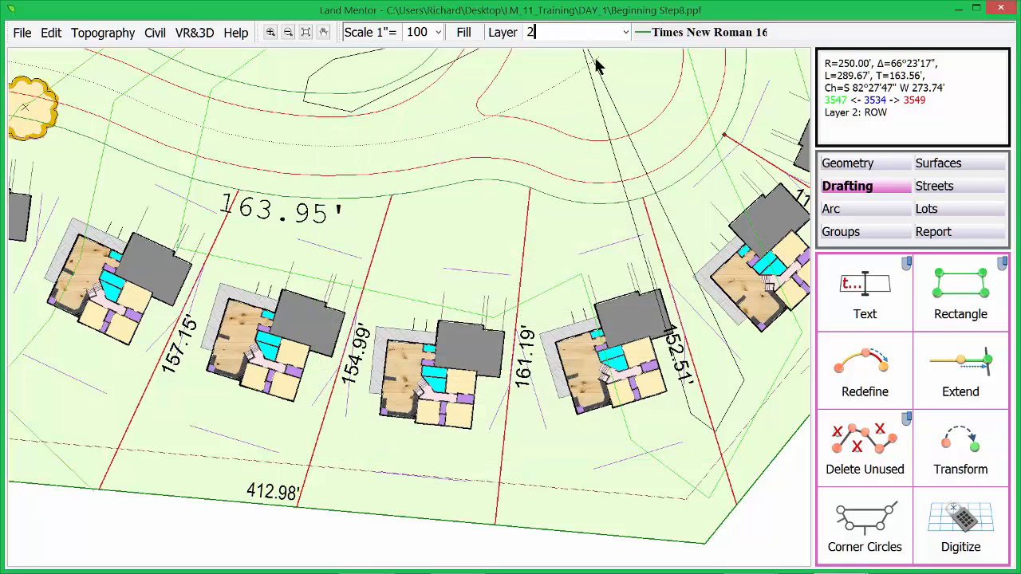
key("Return")
left_click(677, 32)
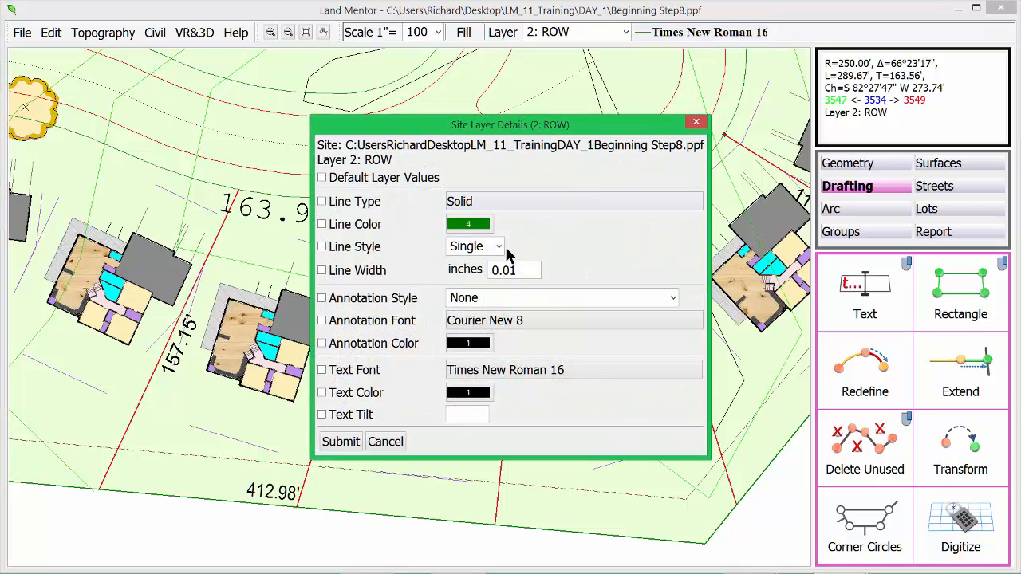
left_click(500, 318)
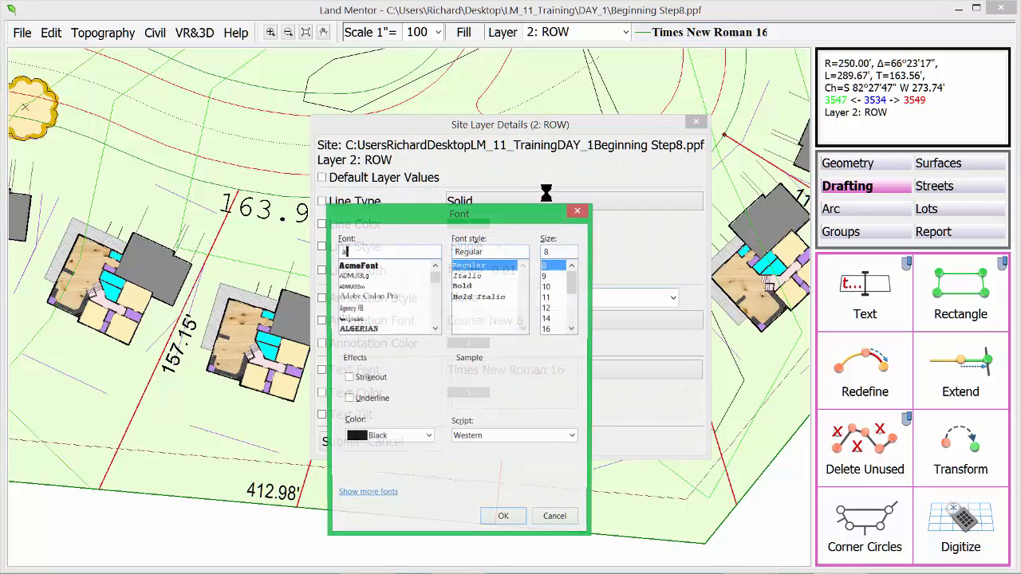
type("ari")
left_click(352, 265)
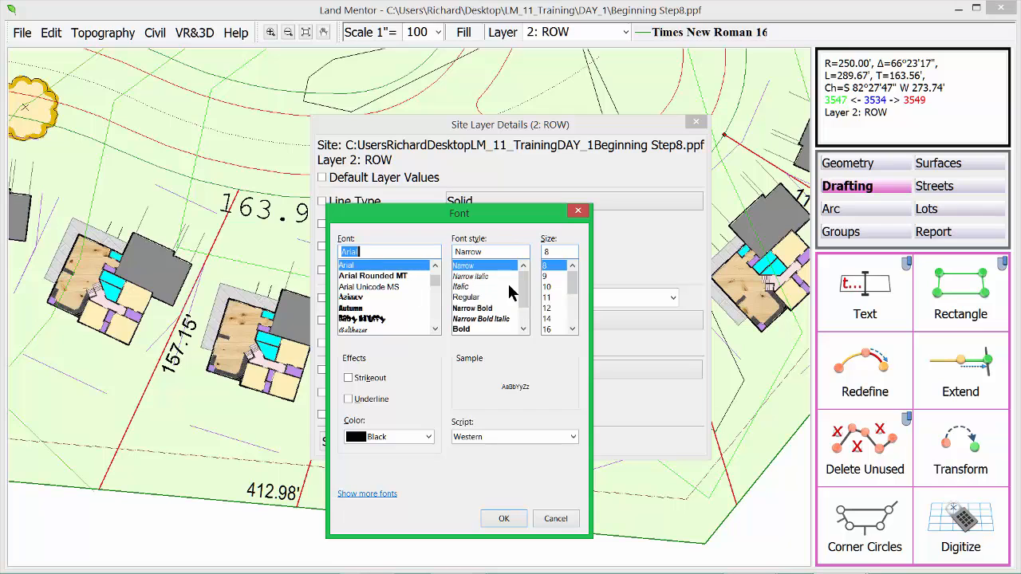
double_click(562, 252)
type(".5")
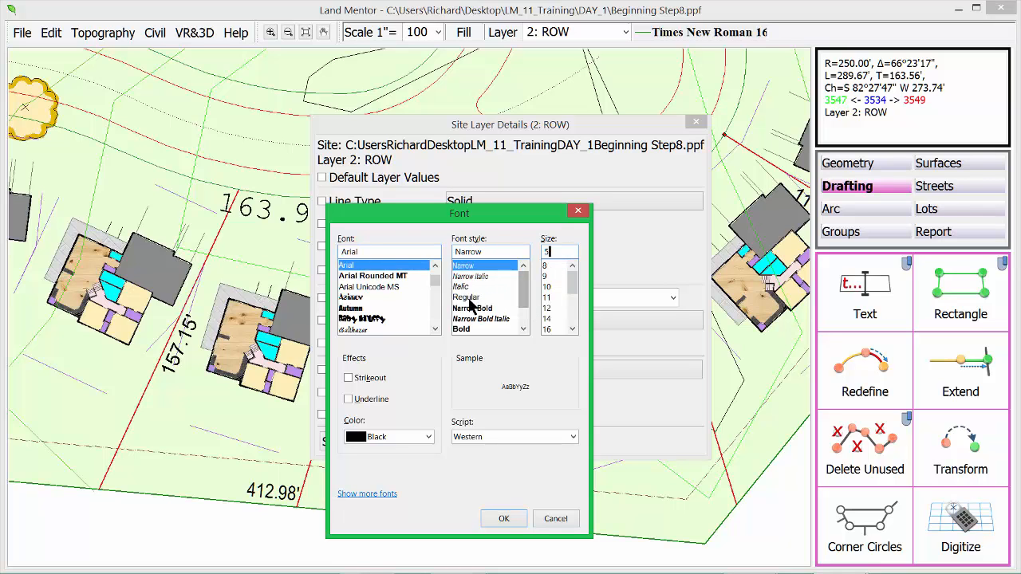
left_click(466, 297)
left_click(503, 519)
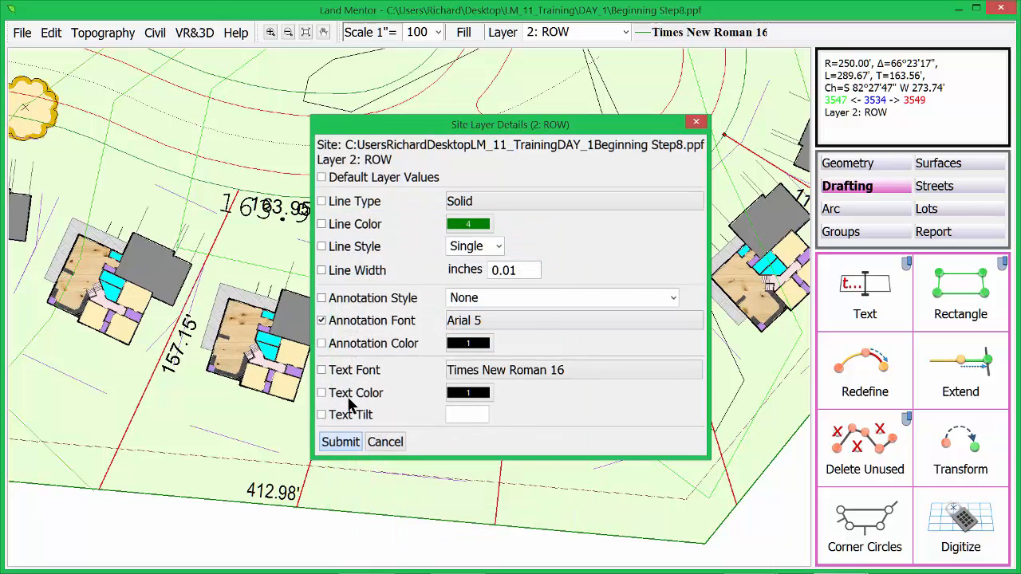
left_click(340, 504)
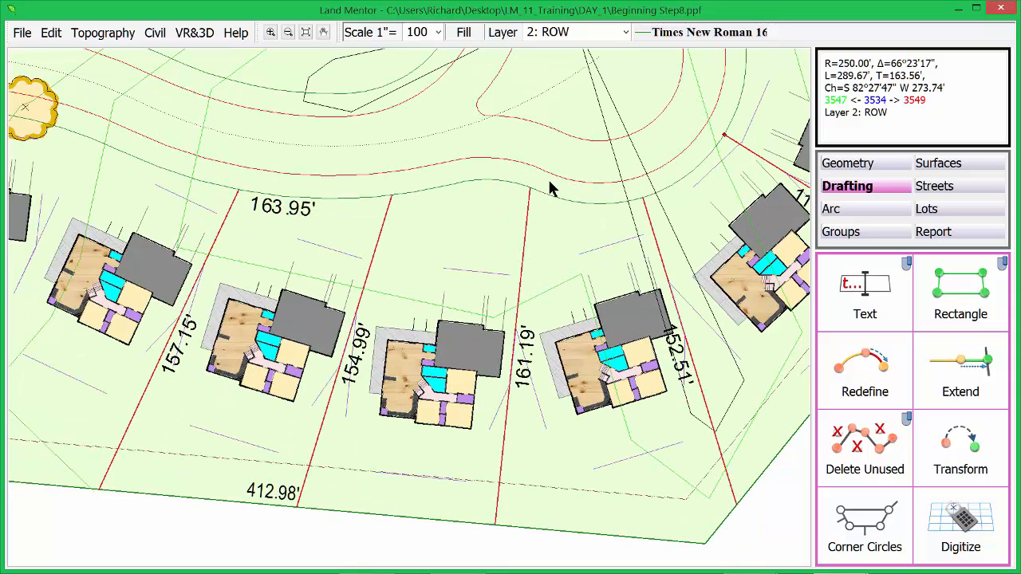
- Set the annotation style of the short R=60 right-of-way arc north of the middle house to LINE TOP/ARC OUT distance
double_click(495, 184)
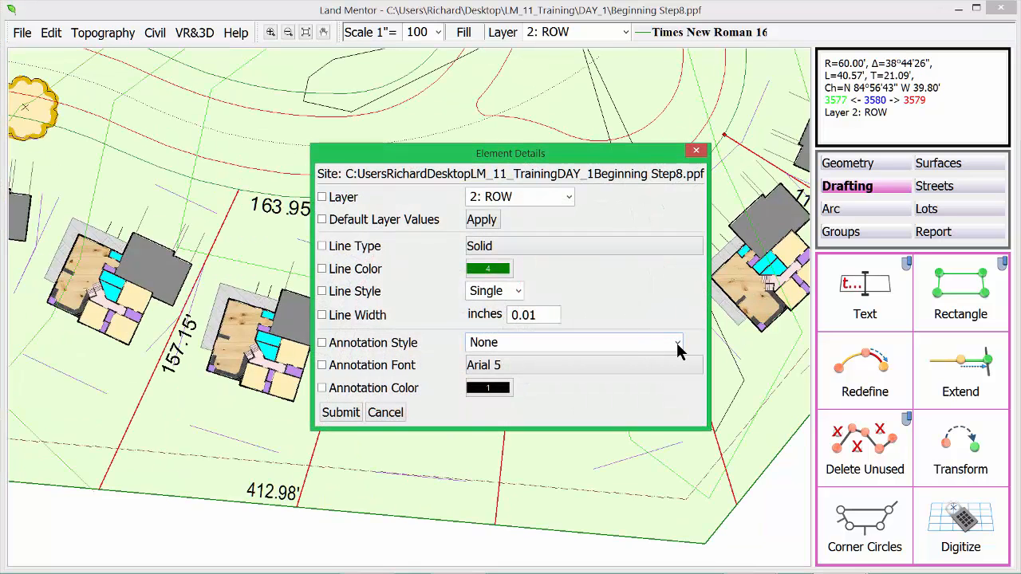
left_click(677, 343)
left_click(509, 375)
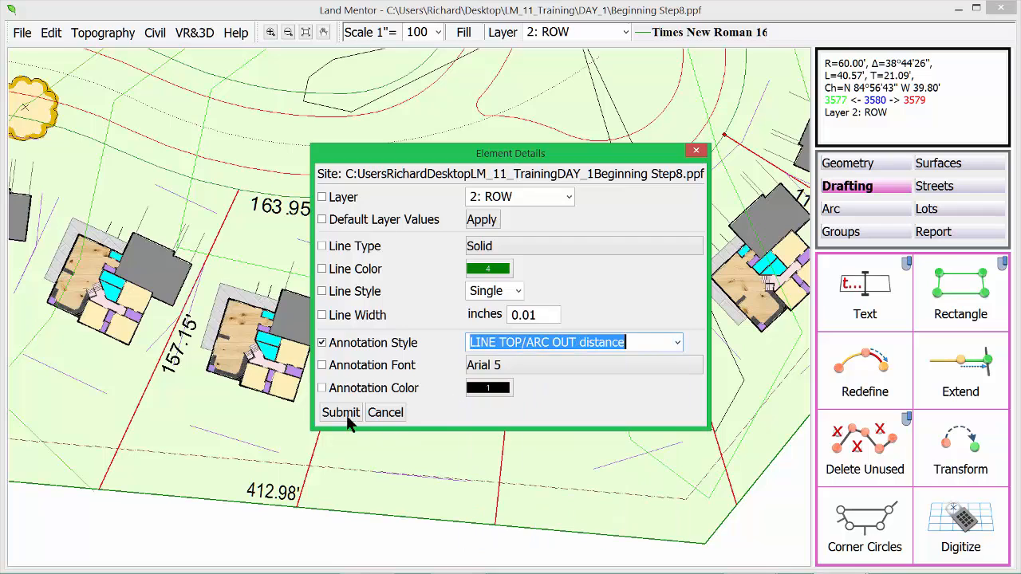
left_click(340, 412)
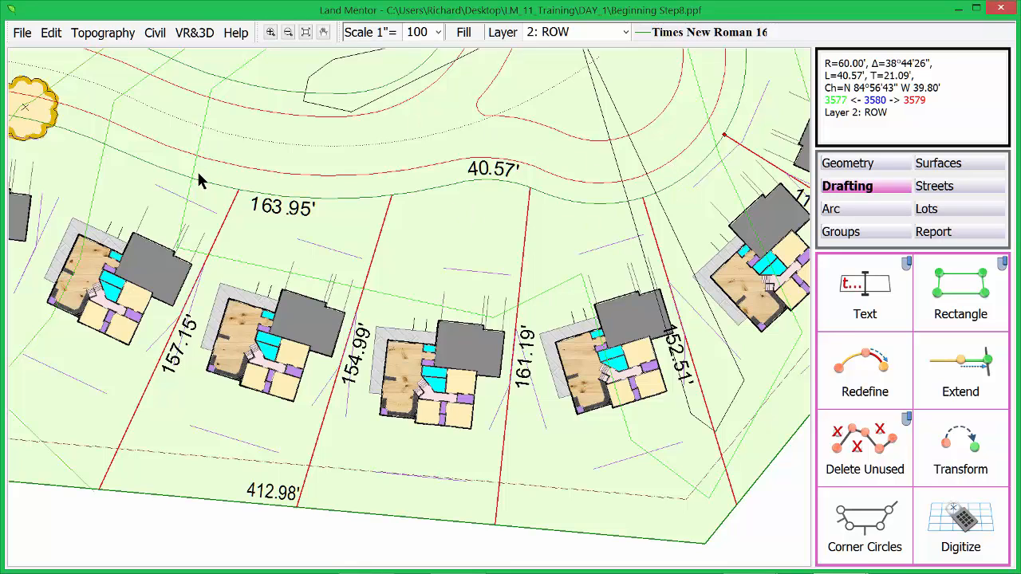
- Delete the unused points from the site
left_click(51, 33)
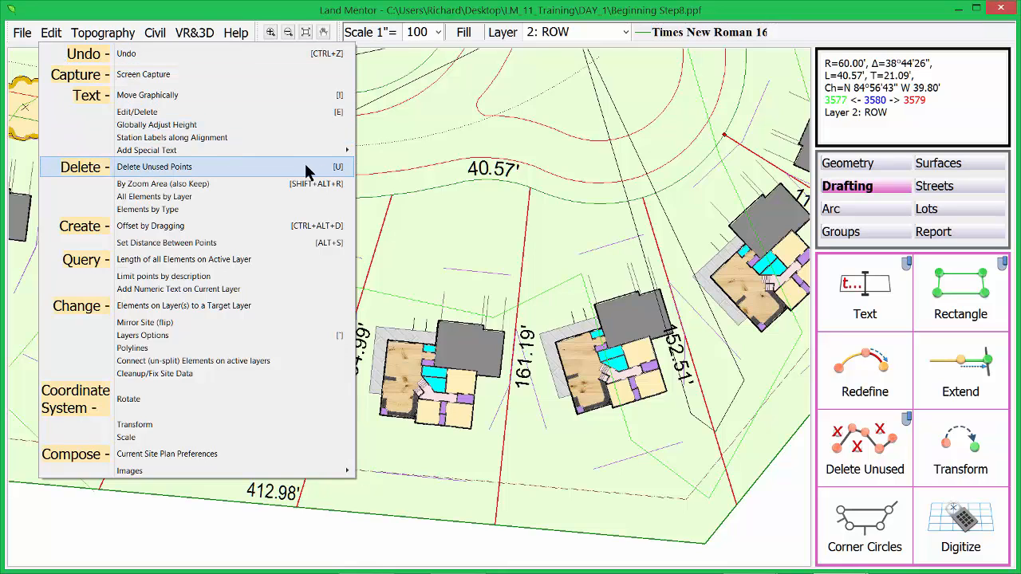
left_click(340, 173)
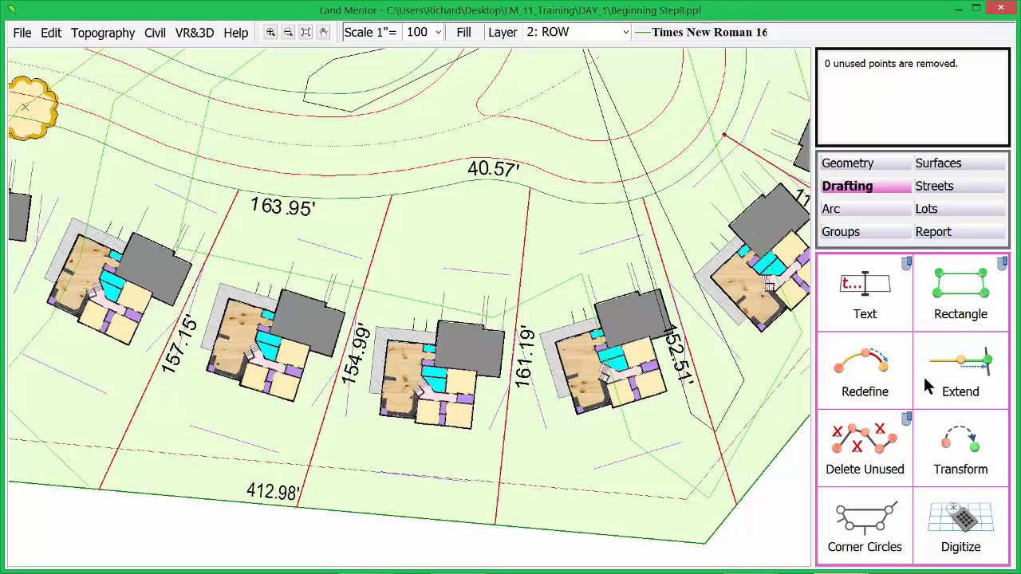
- Split the three street-side right-of-way arcs and the south boundary line where the lot lines meet them
left_click(852, 166)
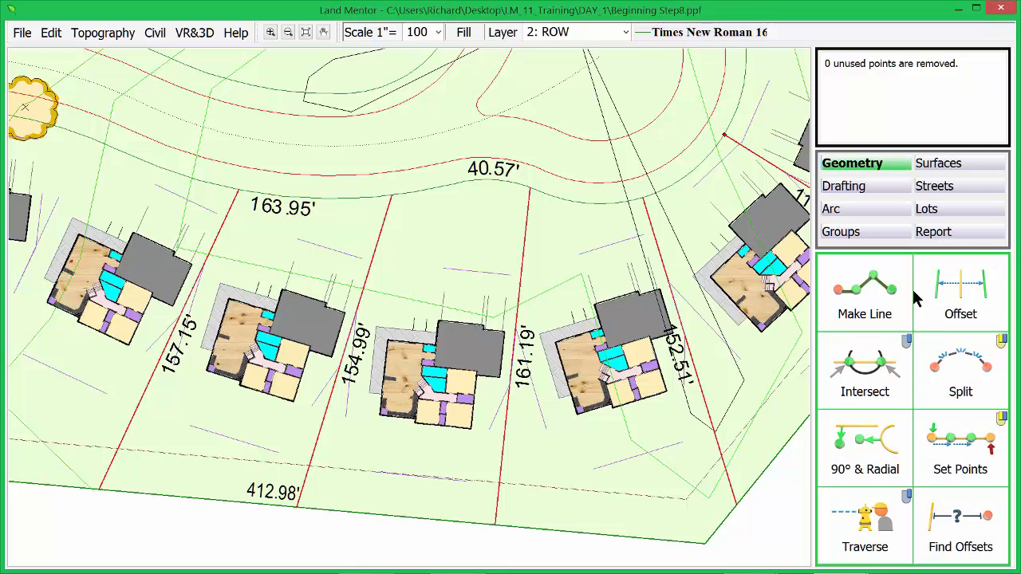
left_click(957, 367)
left_click(589, 225)
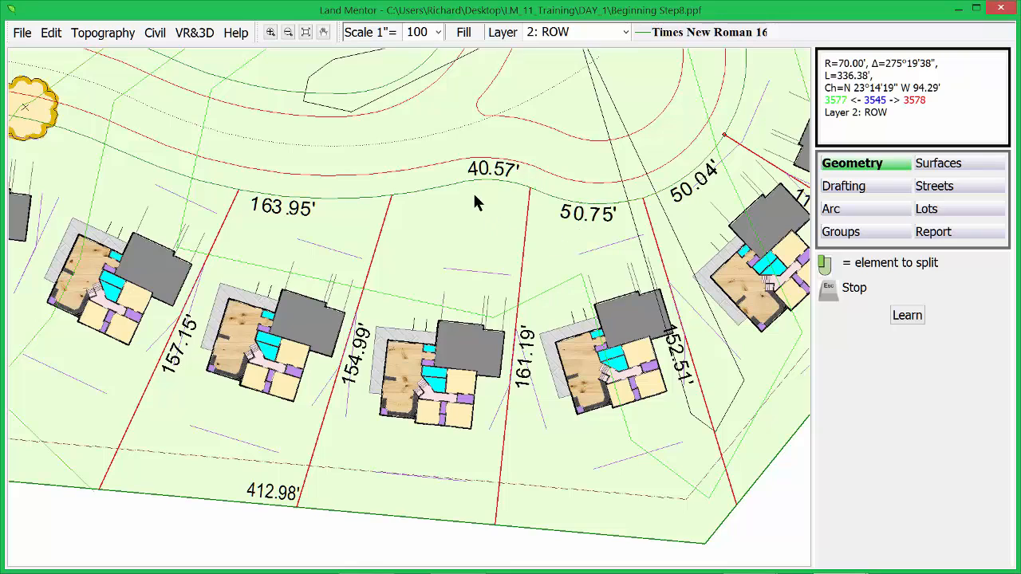
left_click(475, 192)
left_click(413, 203)
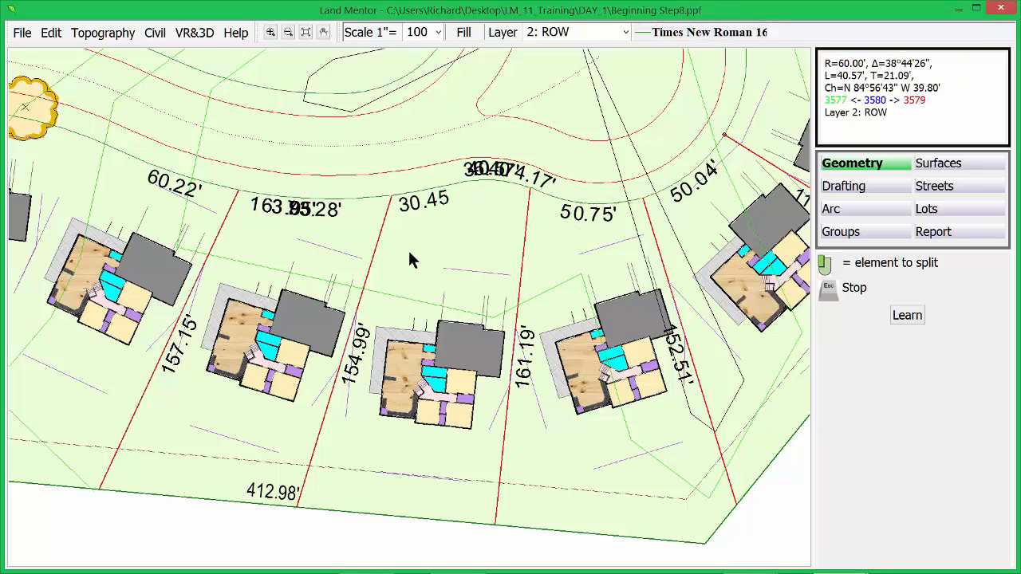
left_click(323, 509)
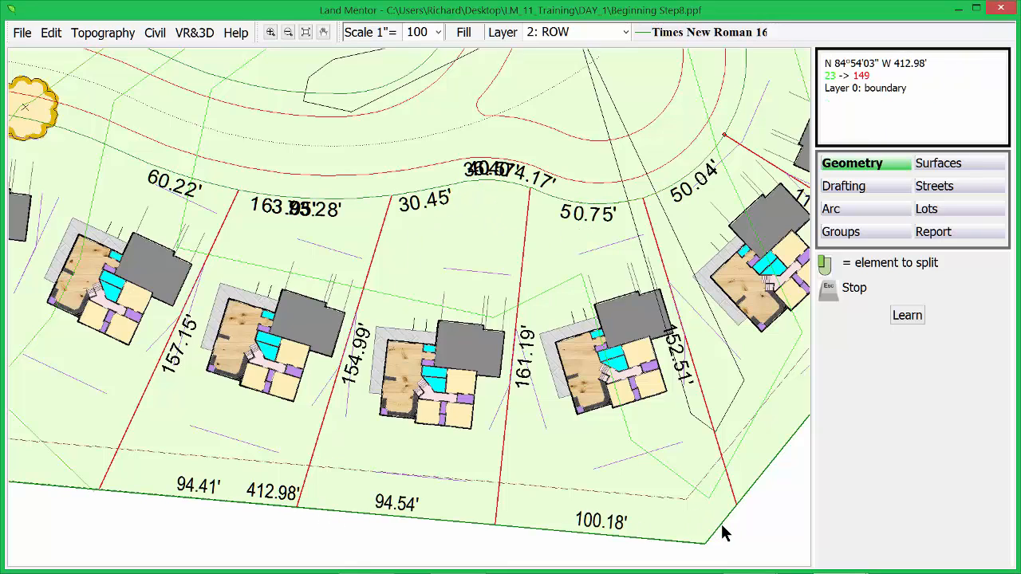
- Finish splitting and set the southeast boundary line's annotation style to LINE TOP/ARC OUT distance
key("Escape")
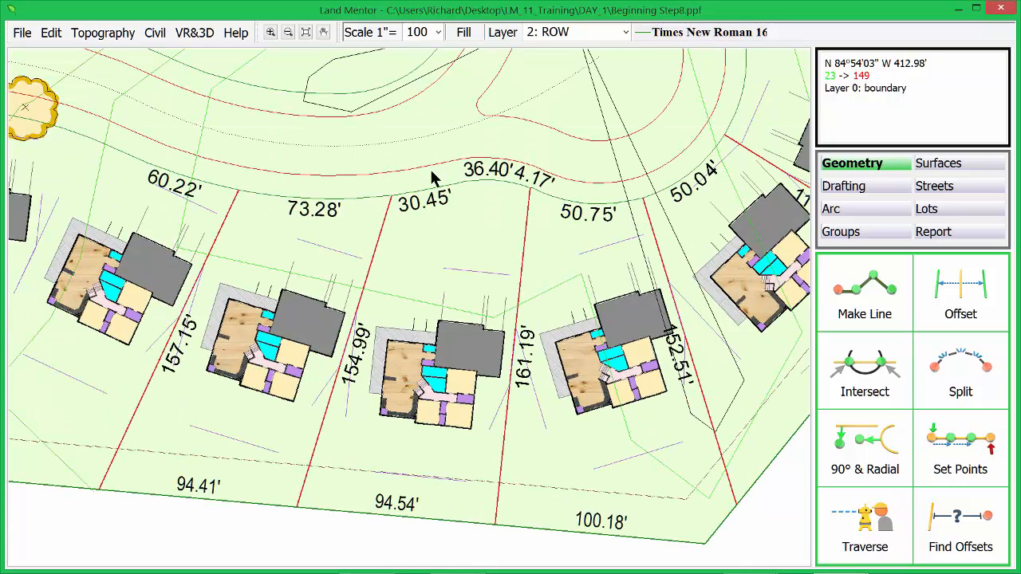
double_click(770, 466)
left_click(684, 342)
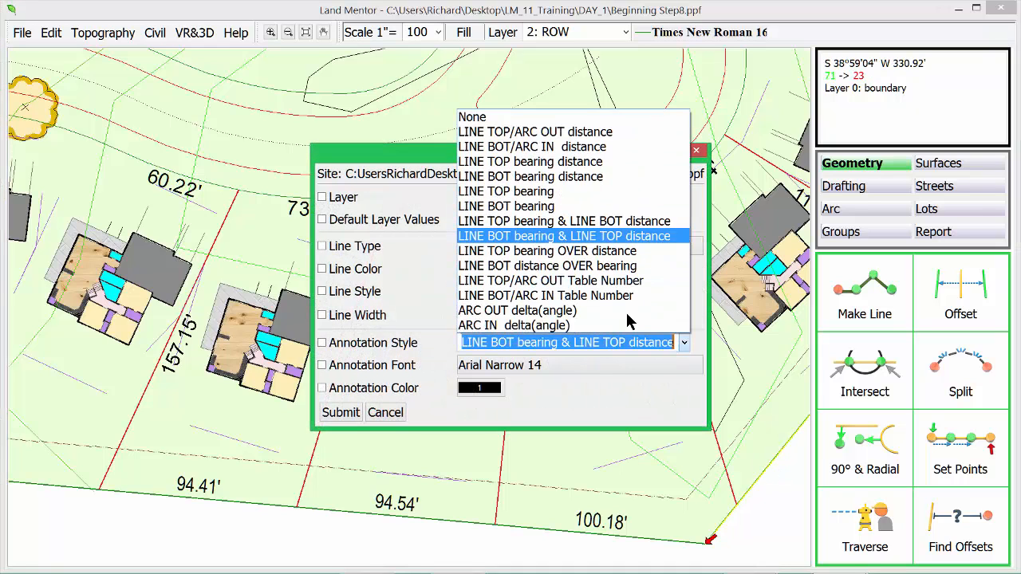
left_click(542, 131)
left_click(340, 413)
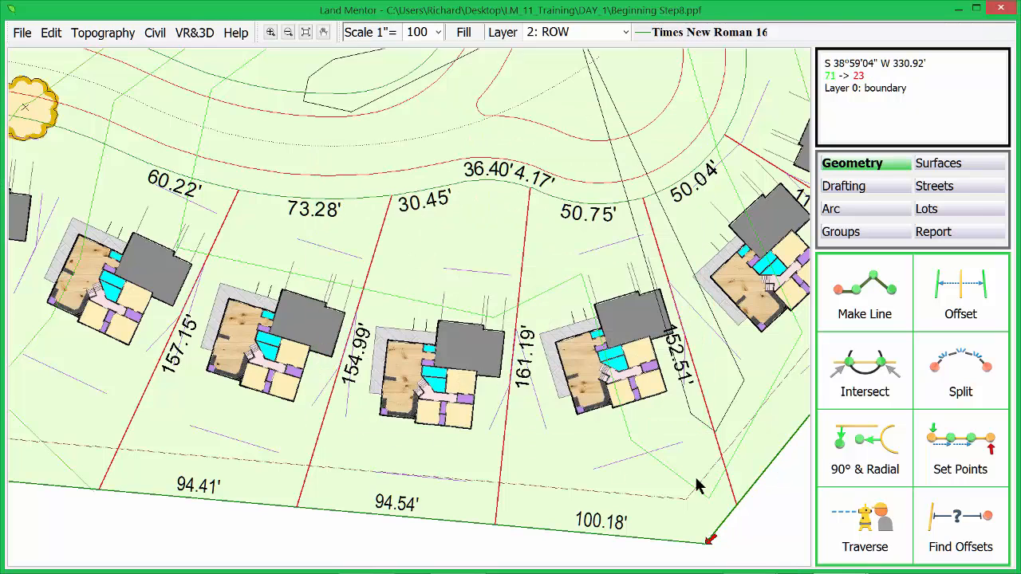
- Split the southeast boundary line where the easternmost long lot line meets it
key("s")
left_click(760, 478)
right_click(760, 479)
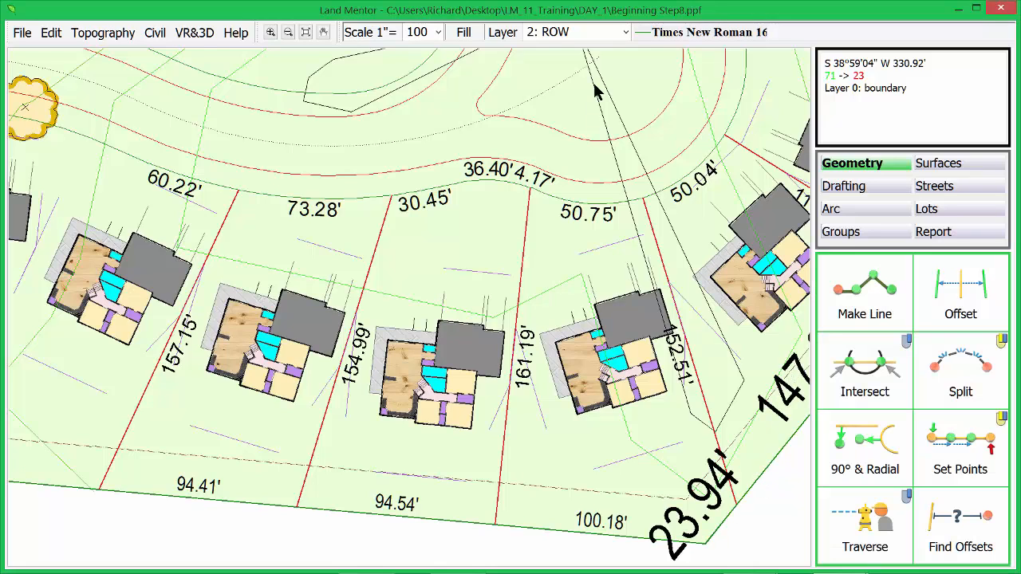
- Change the annotation font of layer 0: boundary to Arial, Regular, size 5
left_click(598, 32)
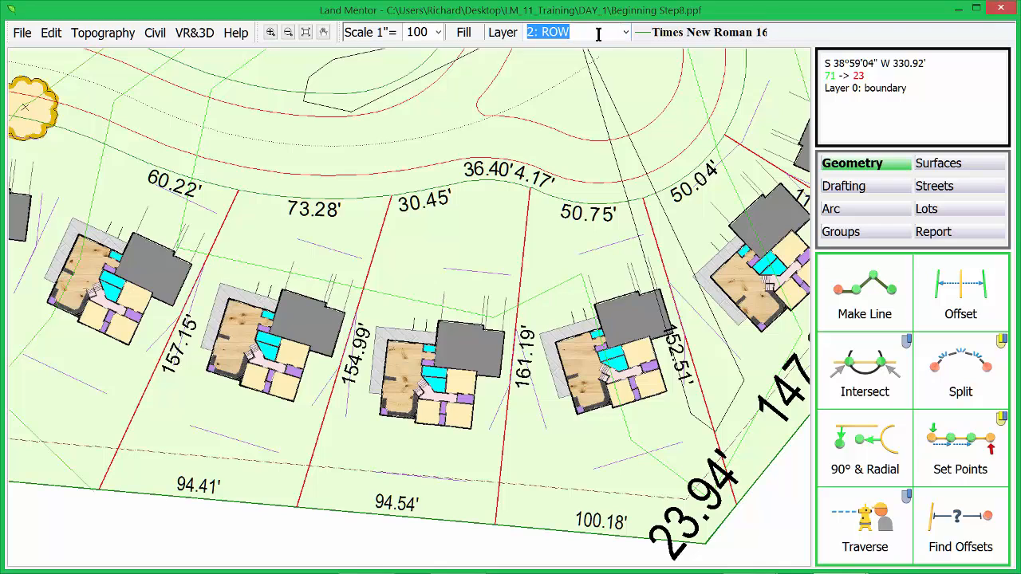
type("0: boundary")
left_click(653, 31)
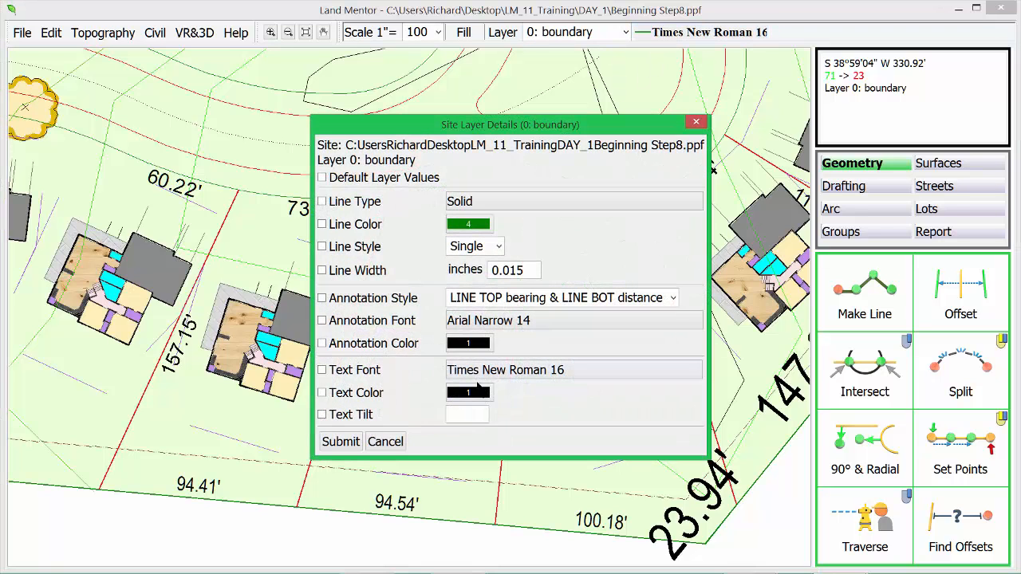
left_click(504, 320)
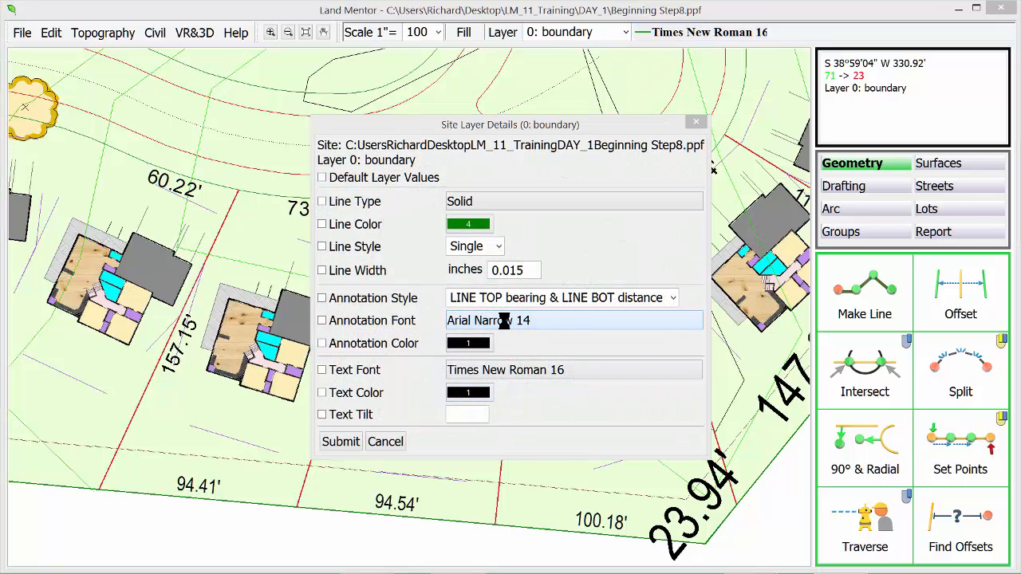
left_click(553, 252)
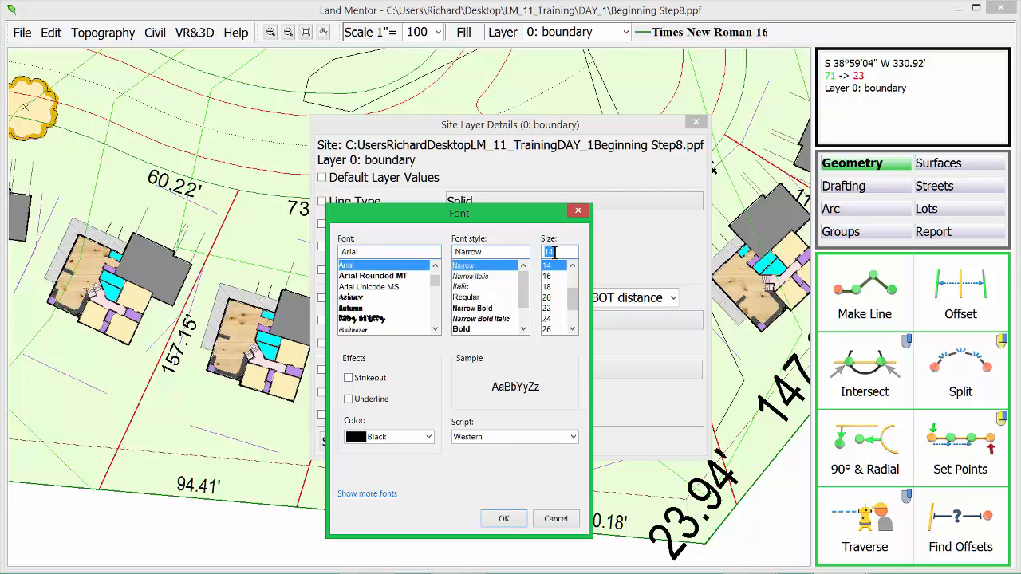
type("5")
left_click(470, 298)
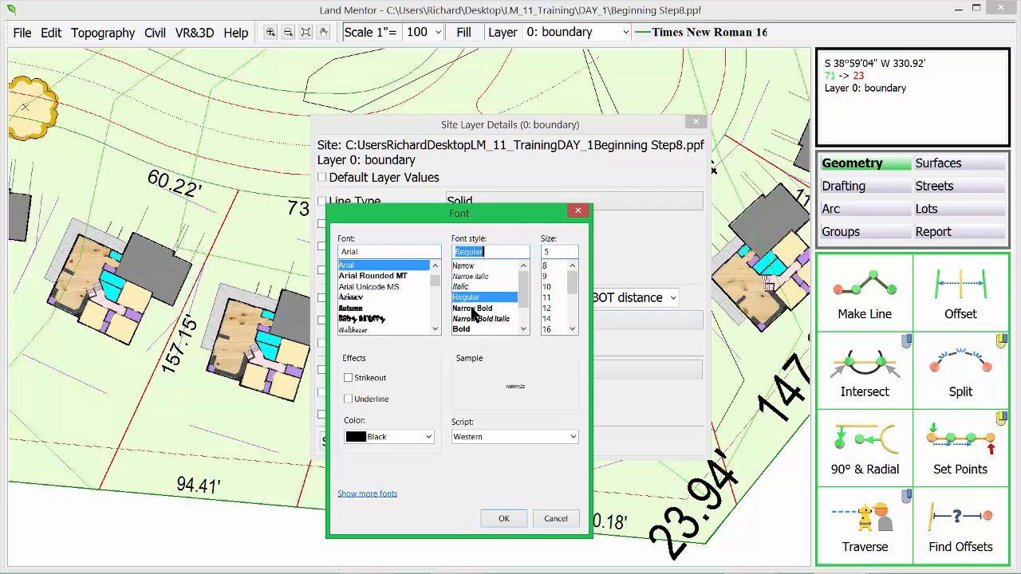
left_click(501, 519)
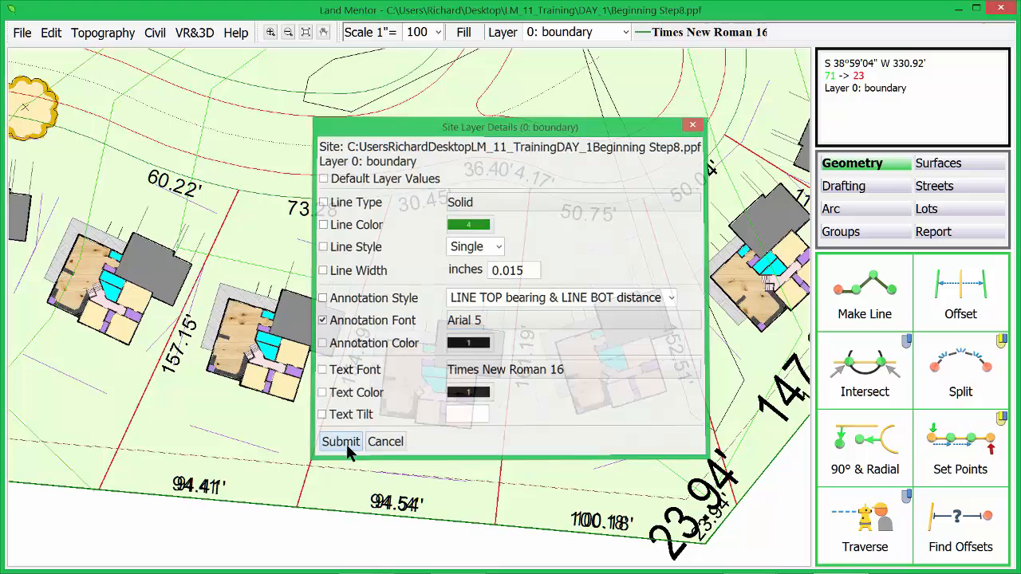
left_click(348, 445)
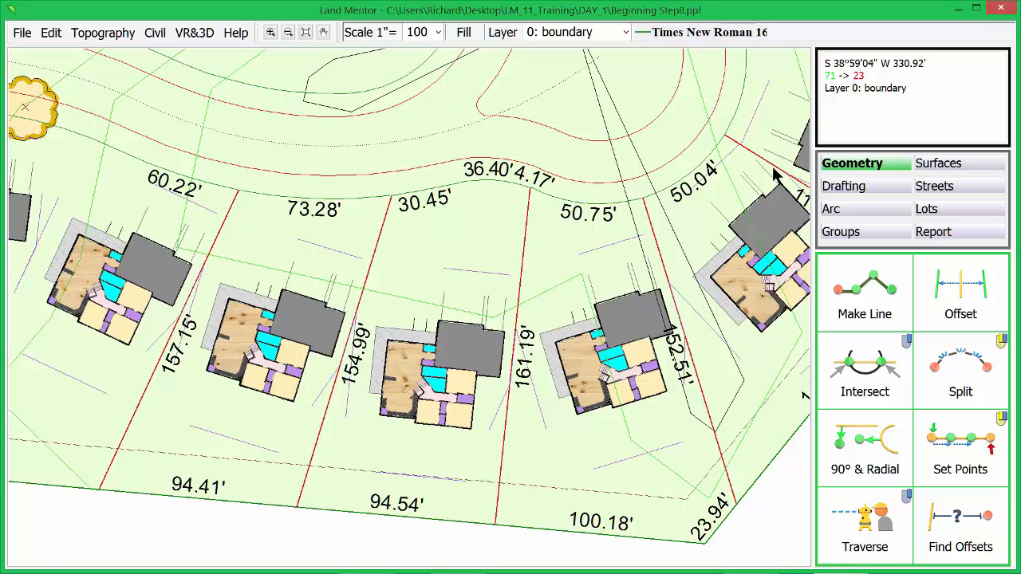
- Make 8: setback the current layer and change its annotation font to Arial, Narrow Italic, size 5
left_click(589, 31)
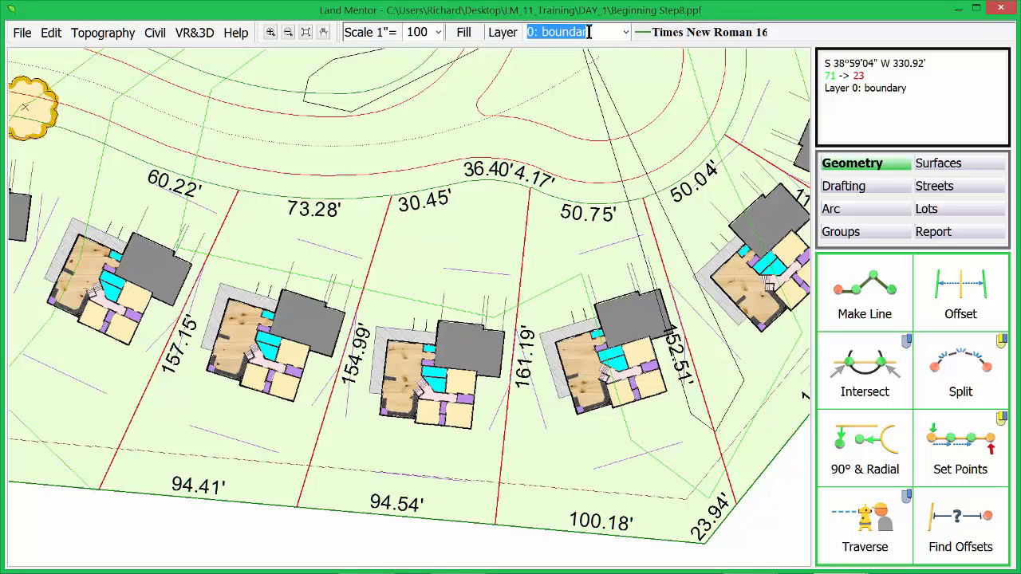
type("8")
key("Return")
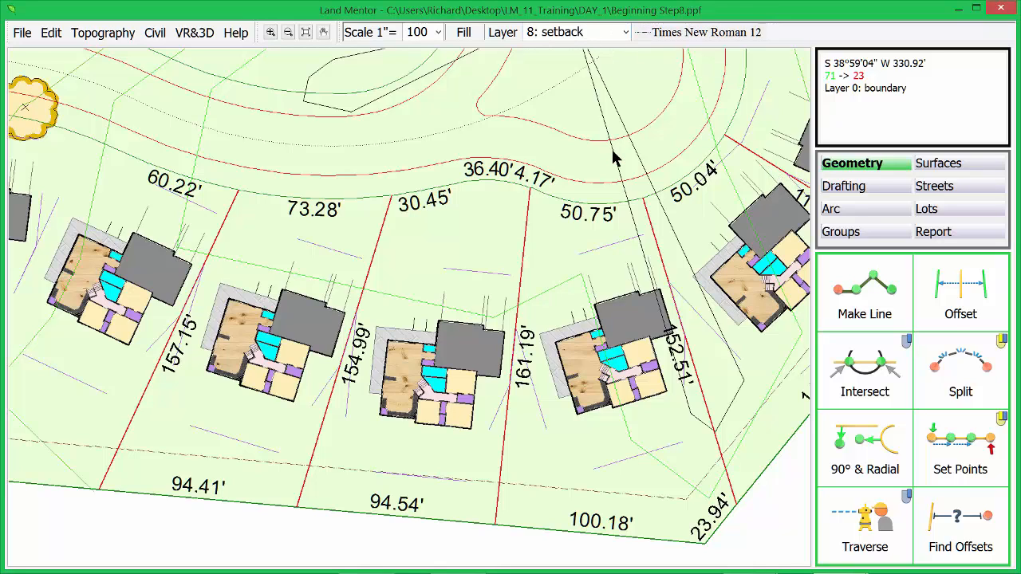
left_click(680, 34)
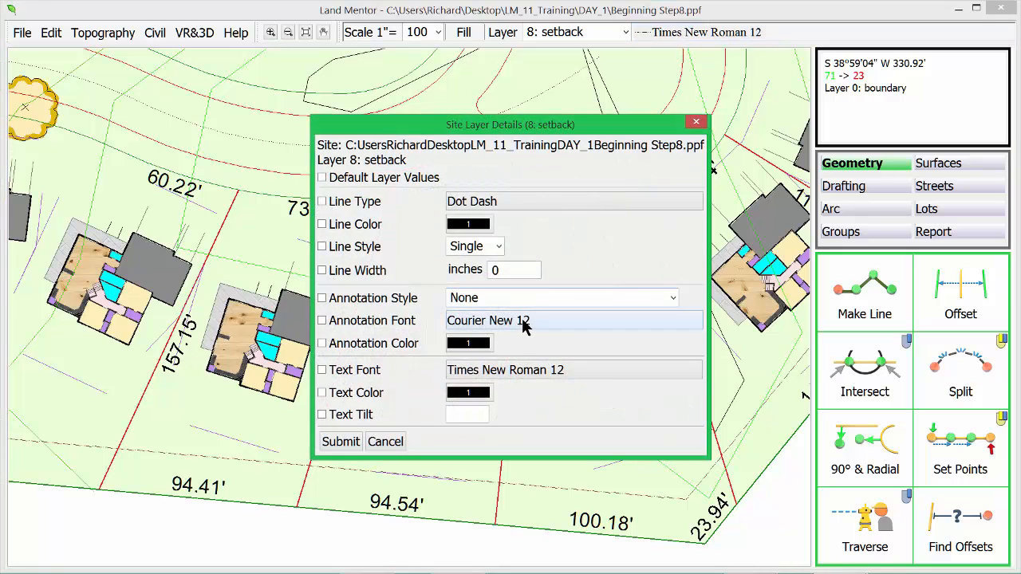
left_click(523, 323)
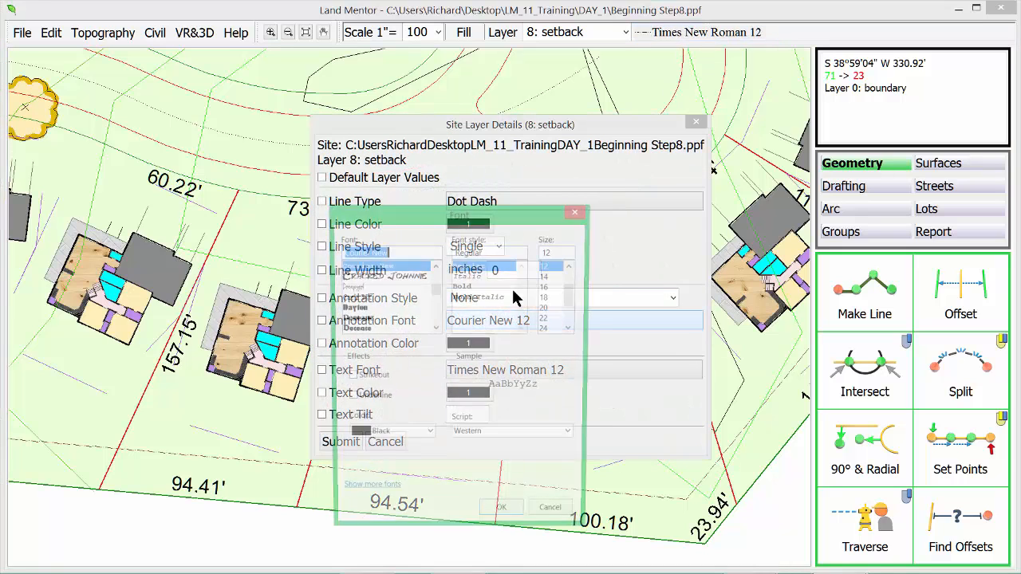
type("an")
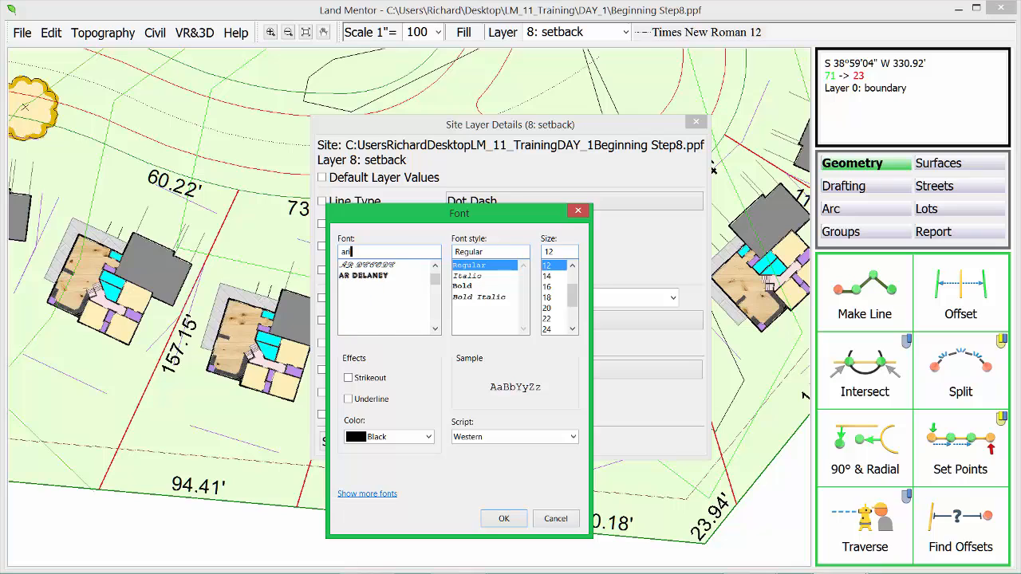
scroll(383, 287, "down", 4)
left_click(364, 266)
left_click(463, 286)
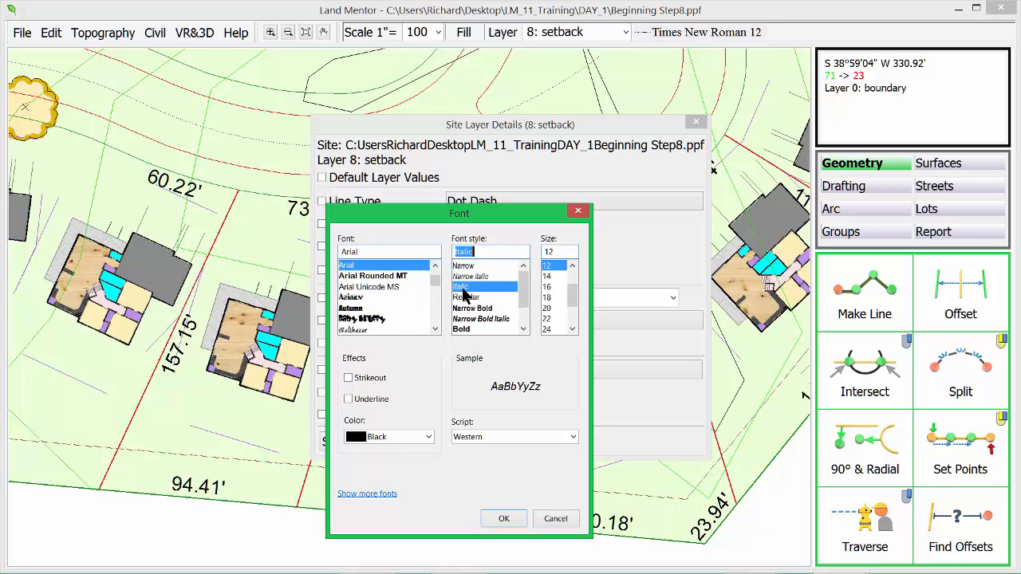
left_click(477, 276)
double_click(557, 253)
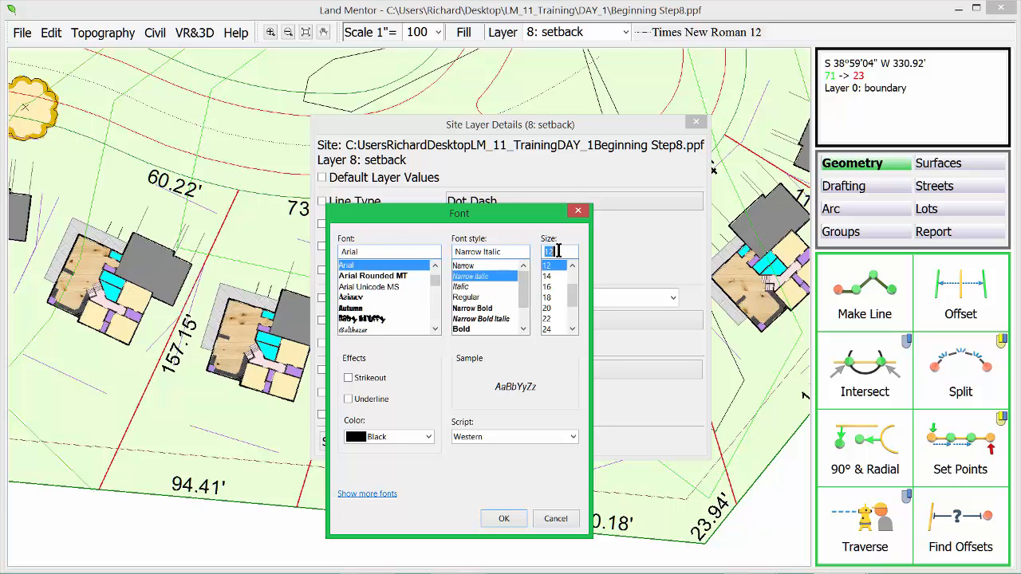
type("5")
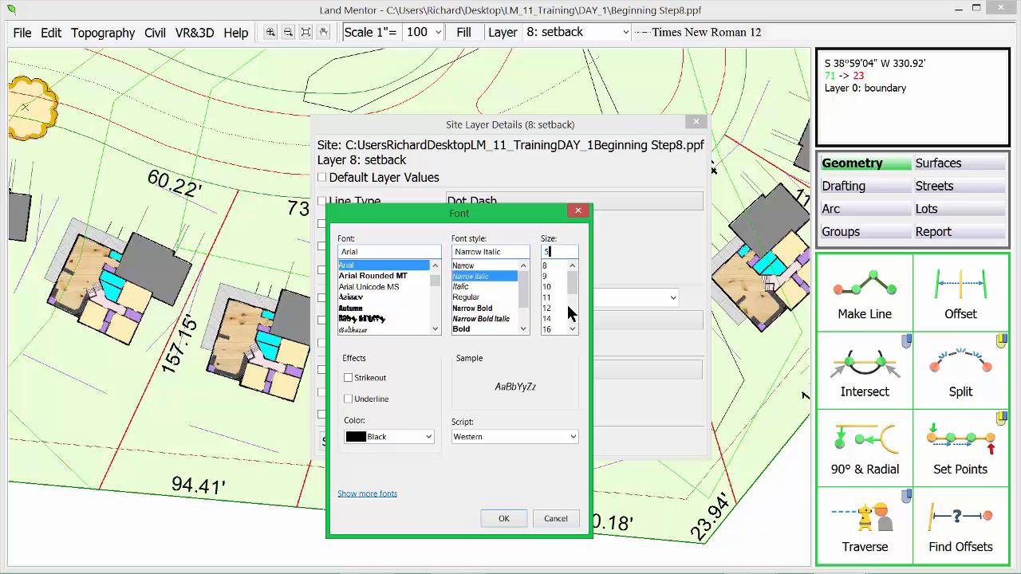
left_click(504, 519)
- Set the setback layer's annotation color to red (2) and apply the layer changes
left_click(473, 349)
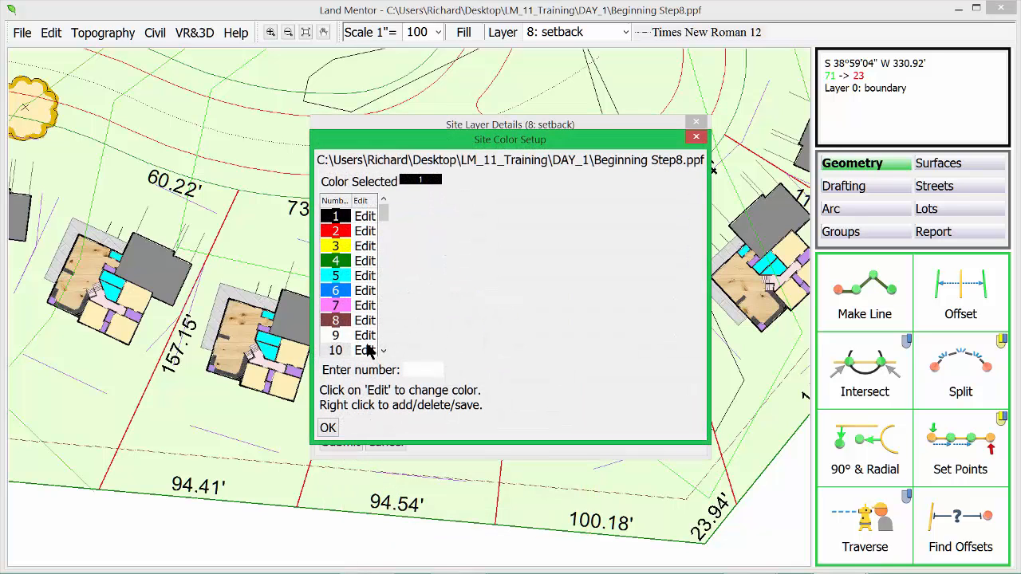
left_click(341, 232)
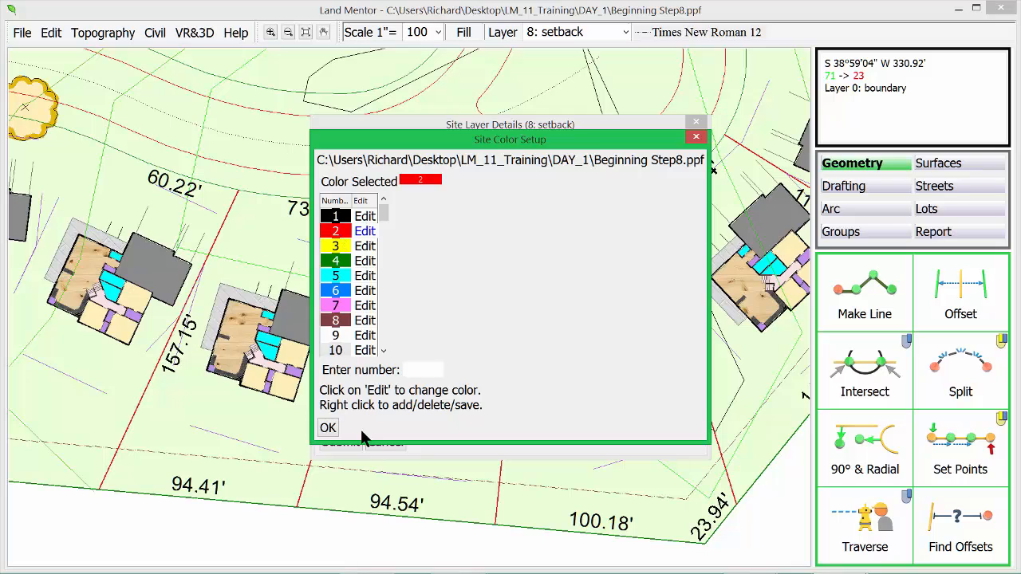
left_click(331, 429)
left_click(340, 504)
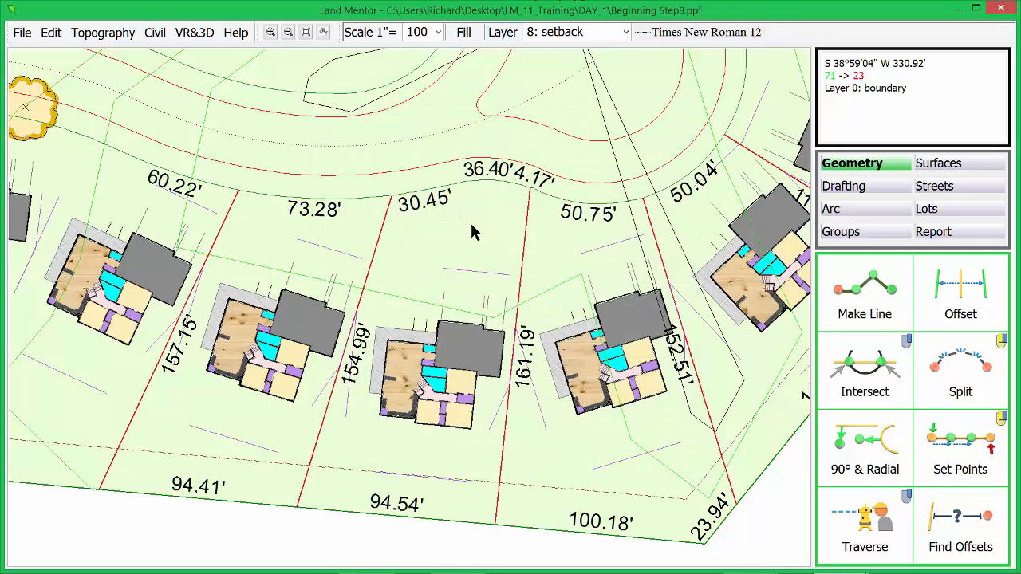
- Draw a connected setback line along the house fronts from the northeast lot line westward, snapping to the existing point on each lot line
left_click(861, 297)
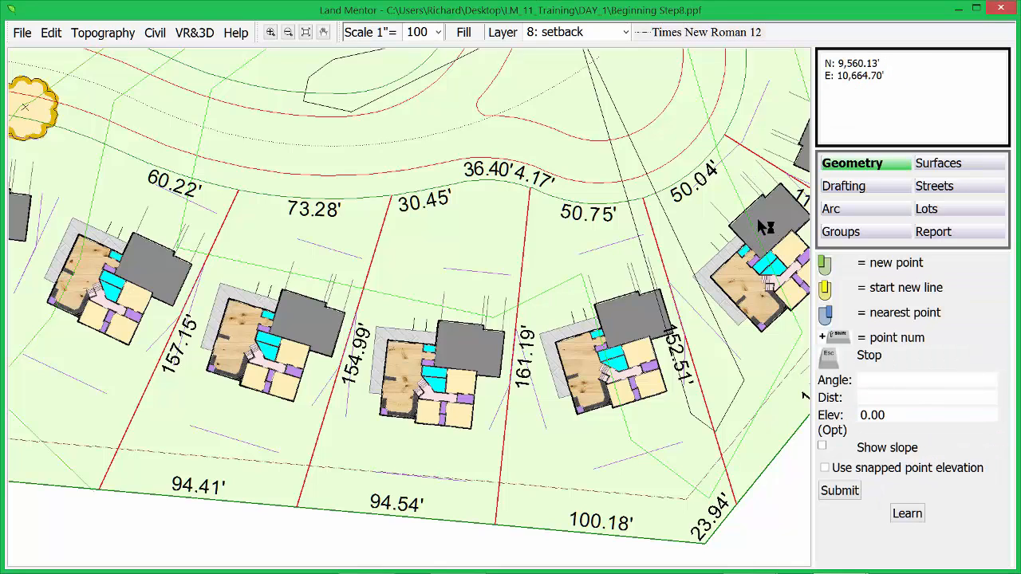
left_click(785, 173)
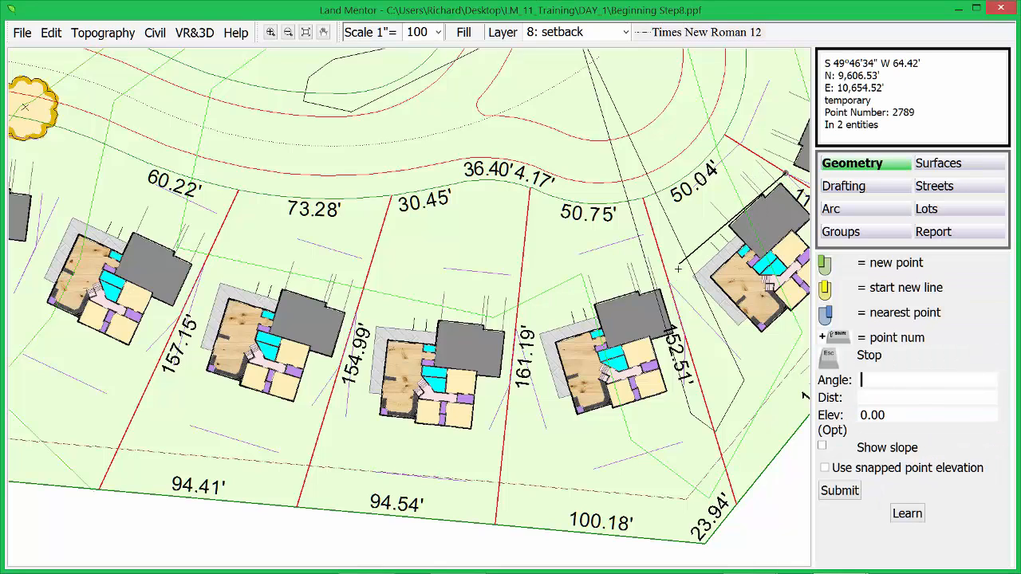
left_click(668, 282)
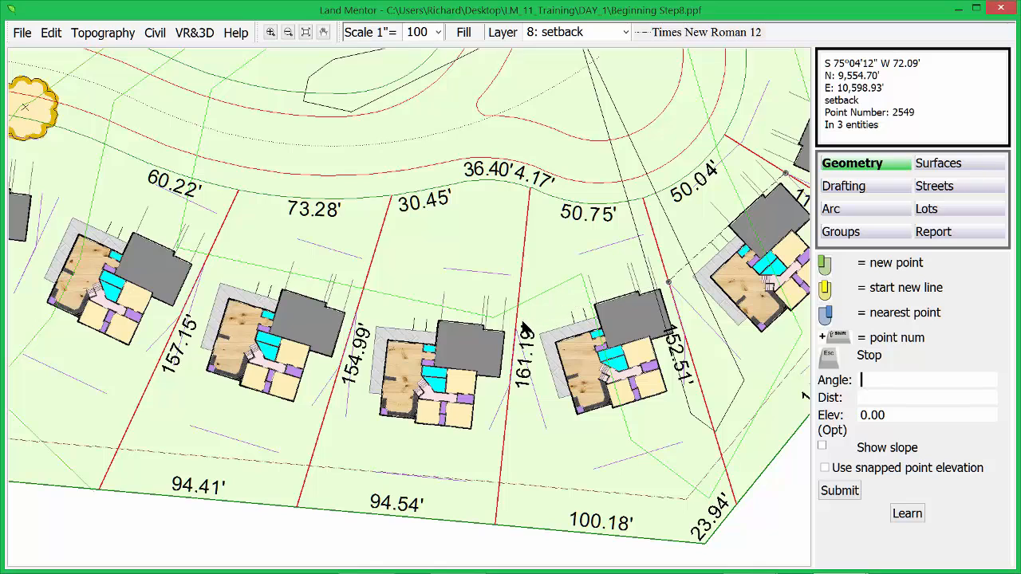
left_click(517, 328)
left_click(357, 311)
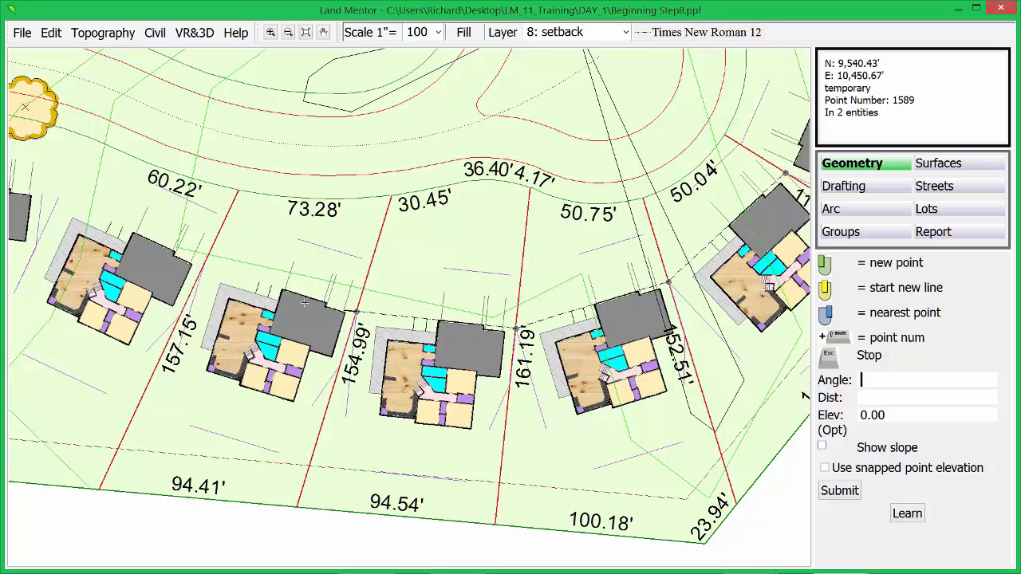
left_click(204, 266)
key("Escape")
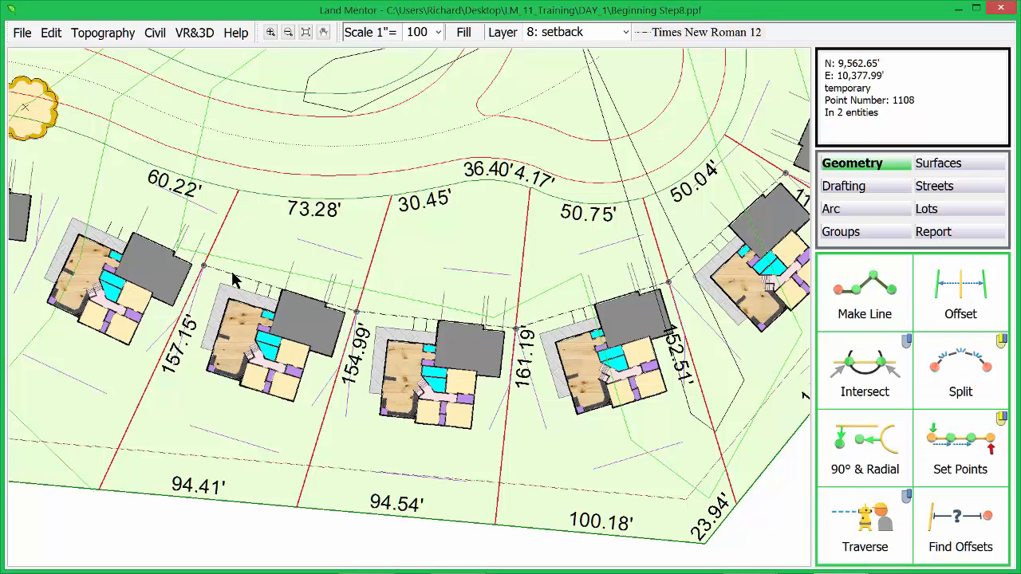
- Set the annotation style of layer 8: setback to LINE TOP/ARC OUT distance
left_click(693, 32)
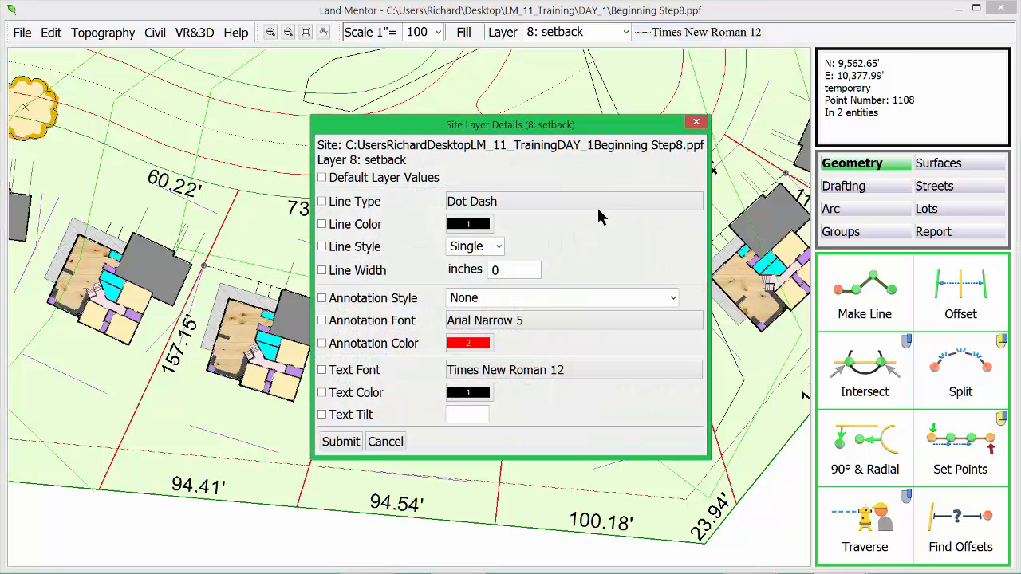
left_click(674, 299)
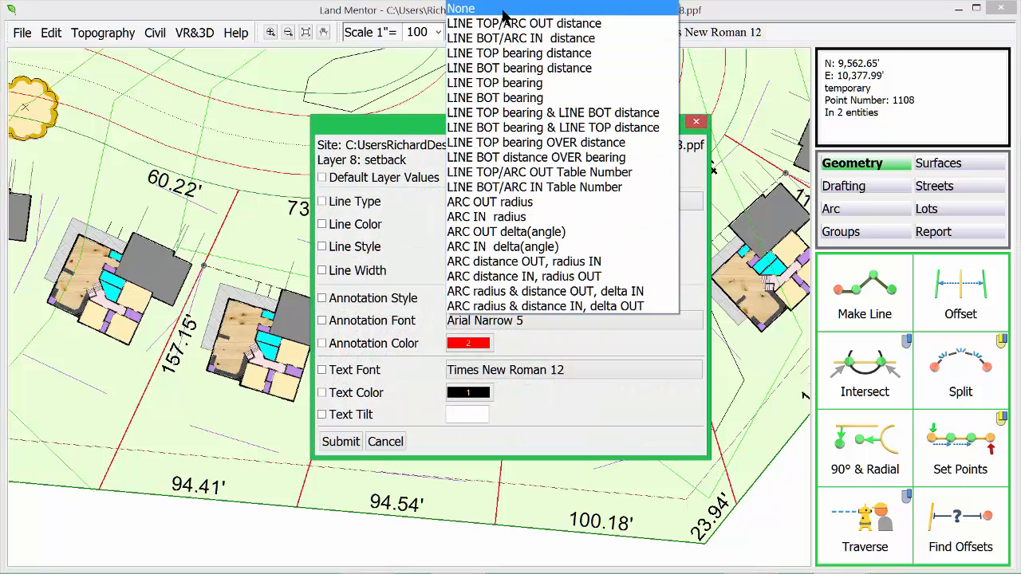
left_click(550, 24)
left_click(342, 442)
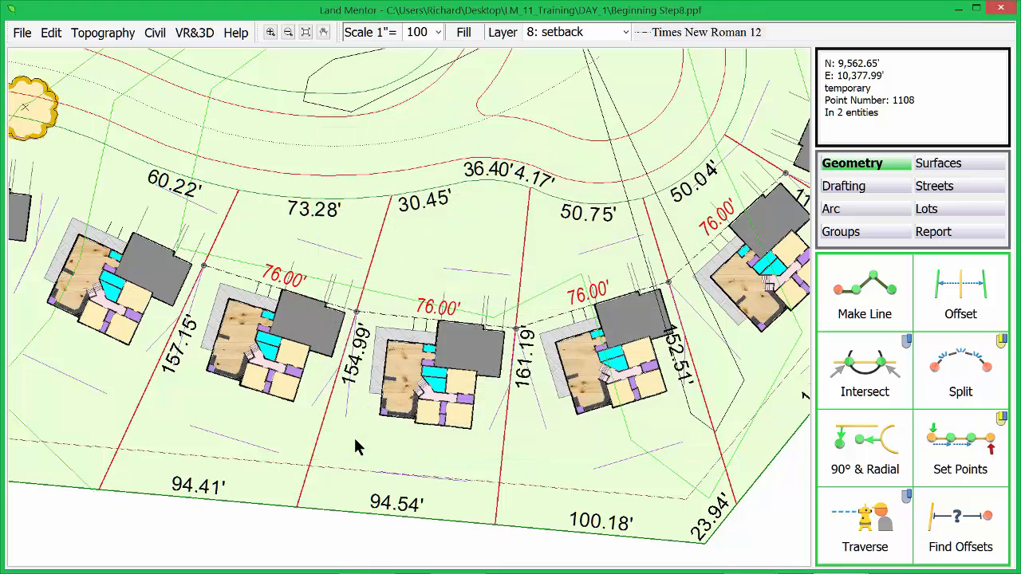